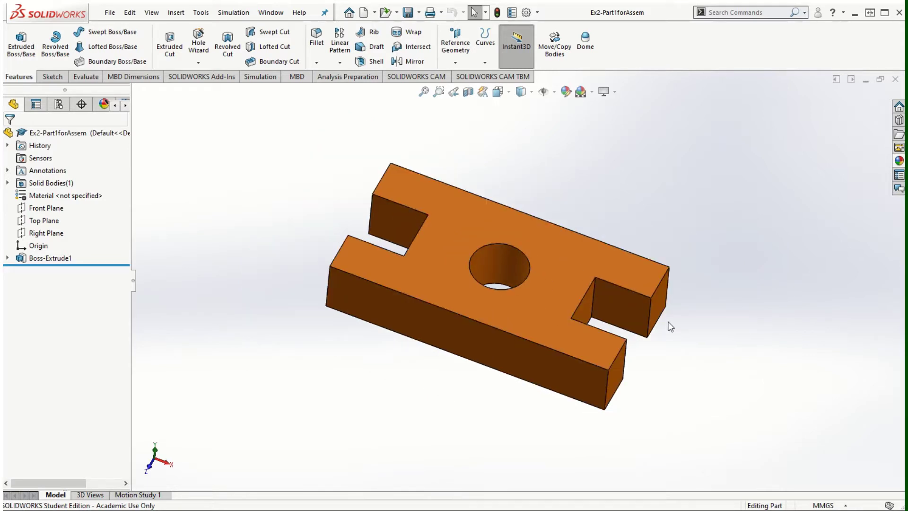
Step: Create a new assembly from the open Ex2-Part1forAssem part and place the part in it as the first component
middle_drag(669, 325, 665, 288)
scroll(737, 289, down, 2)
scroll(412, 279, up, 2)
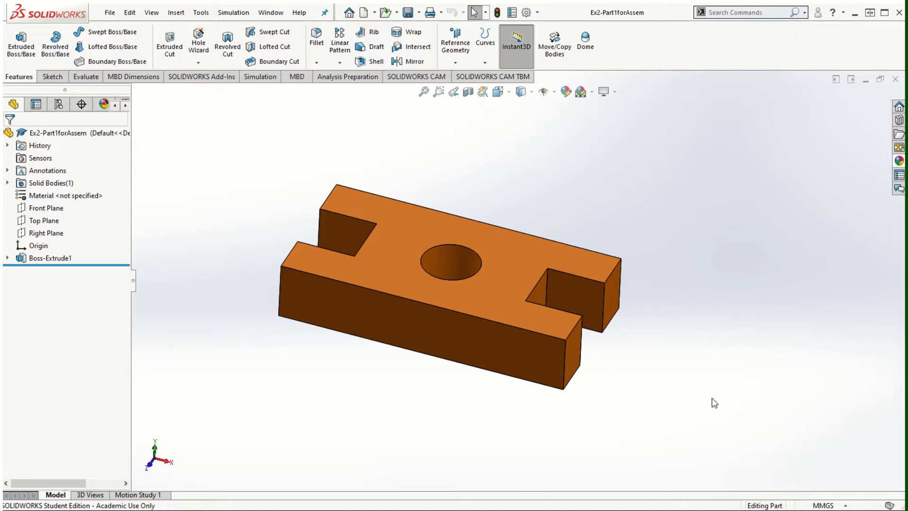
click(112, 14)
click(156, 117)
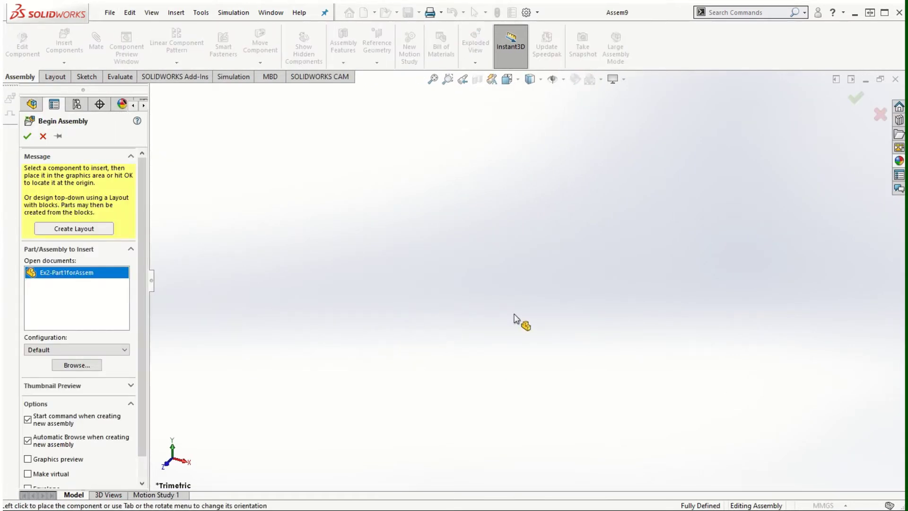
click(513, 318)
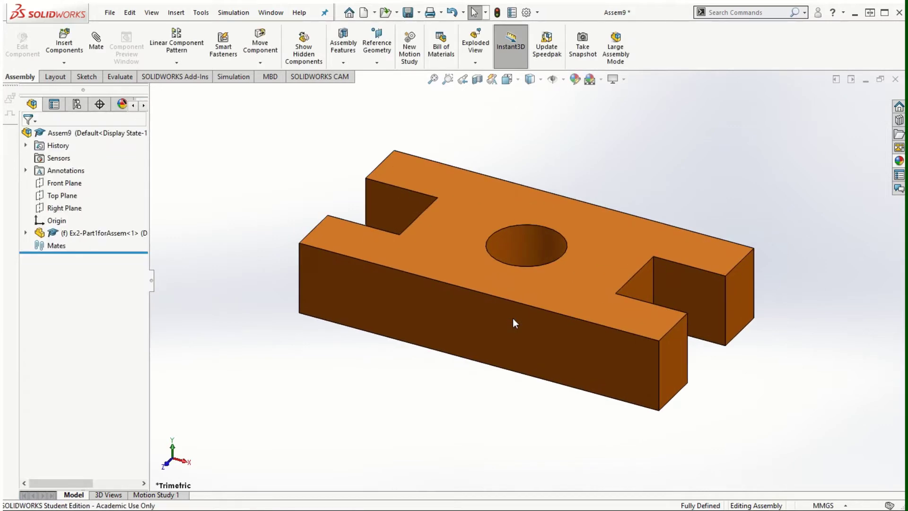
Step: Try to move the fixed Ex2-Part1forAssem component to test whether it is free in the assembly
scroll(554, 205, down, 1)
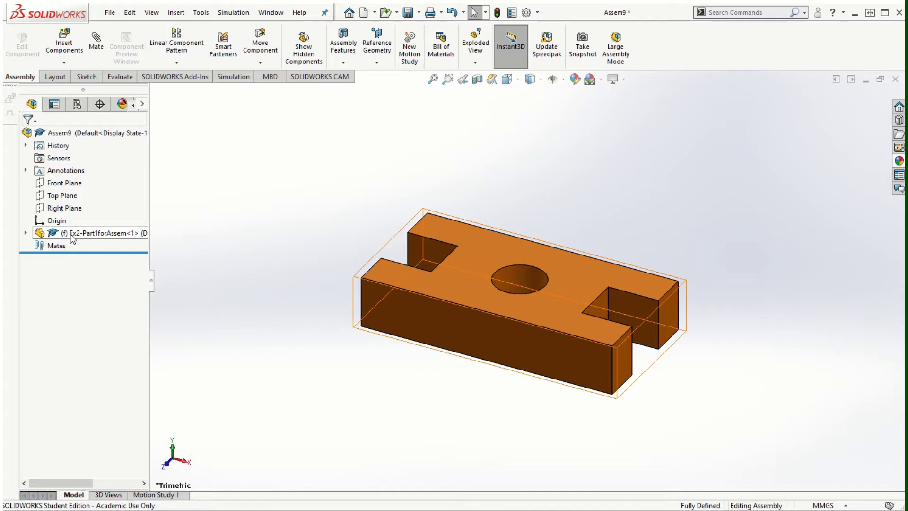
drag(569, 308, 272, 347)
click(310, 353)
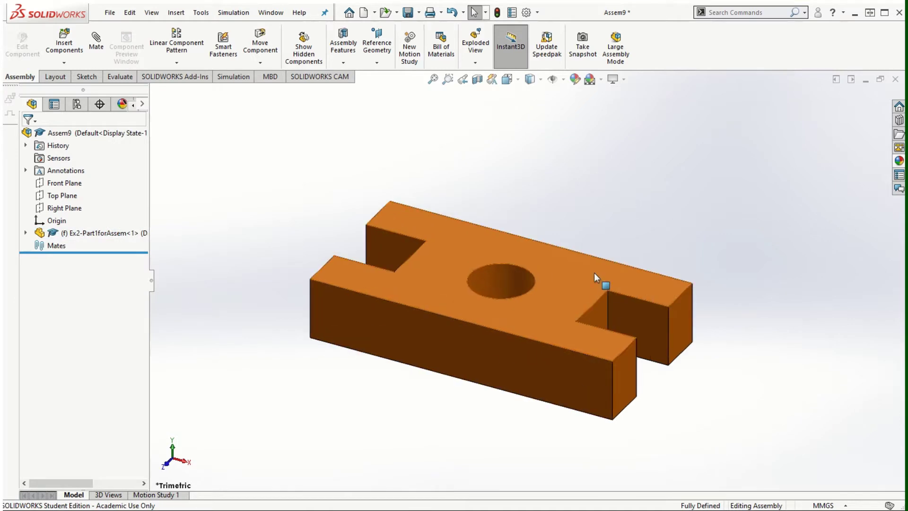
drag(600, 282, 523, 405)
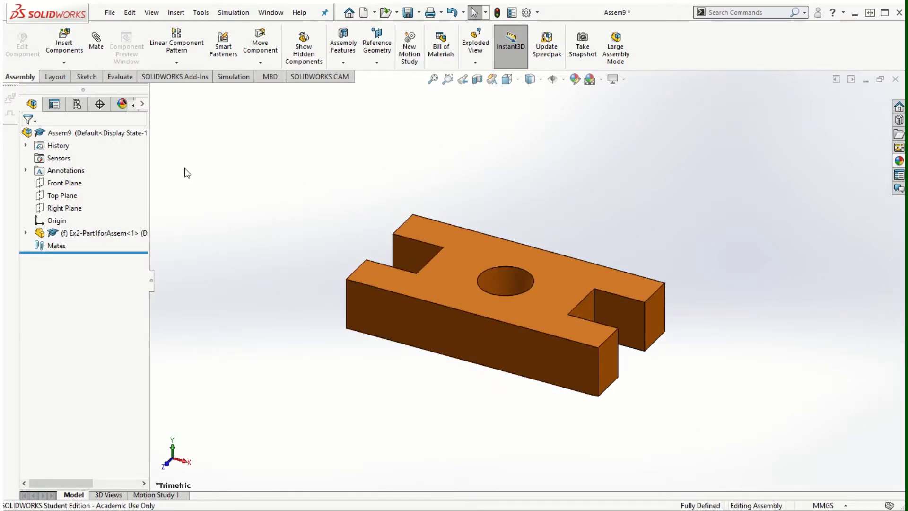
Step: Insert the Ex2-Part2forAssem part from the Module 5 folder and place it just below the orange component
click(65, 46)
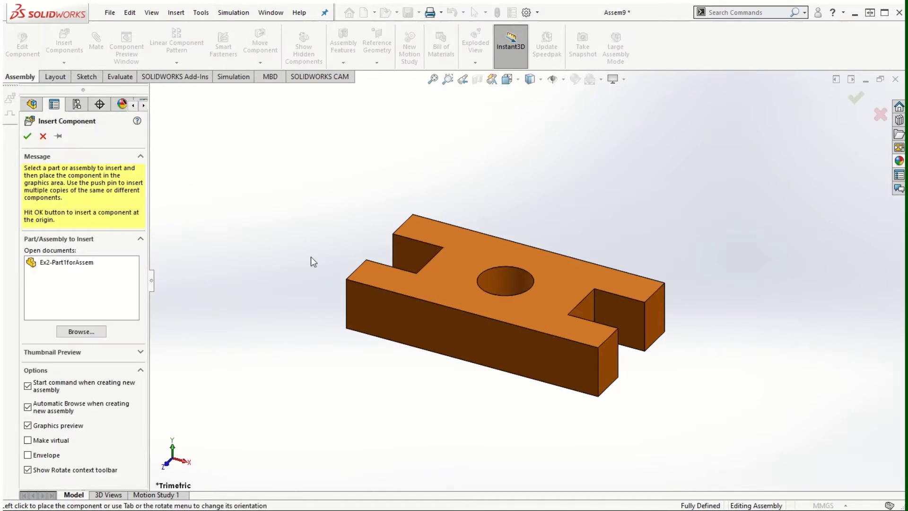
click(81, 331)
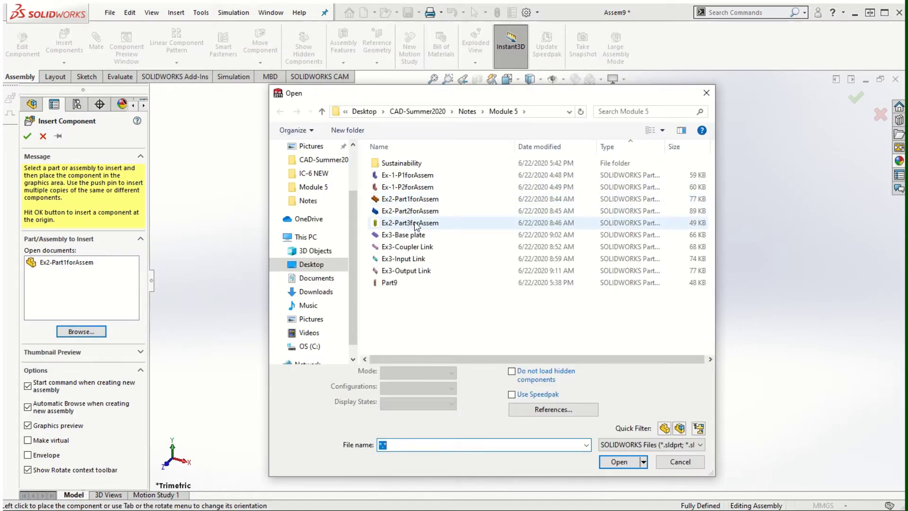
click(409, 211)
click(619, 462)
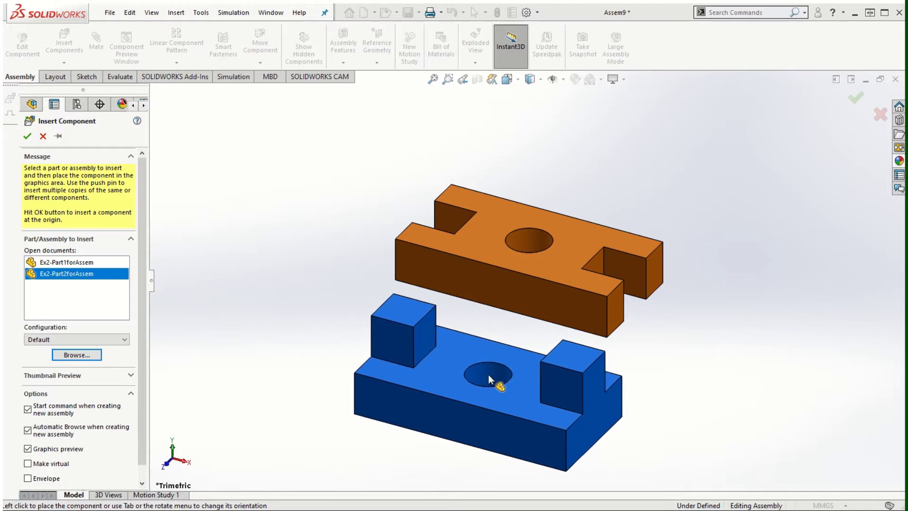
click(488, 371)
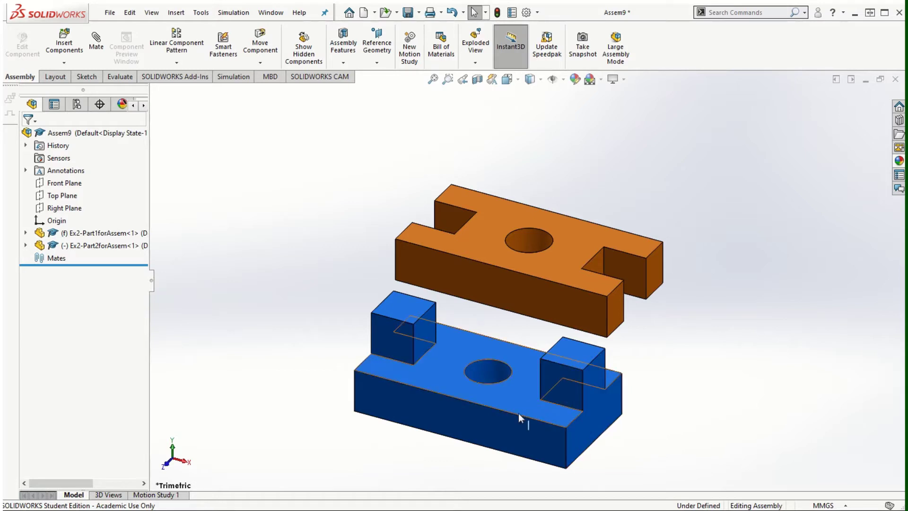
Step: Add a concentric mate between the central holes of Ex2-Part1forAssem and Ex2-Part2forAssem, leaving rotation unlocked
scroll(516, 412, down, 2)
scroll(507, 360, up, 1)
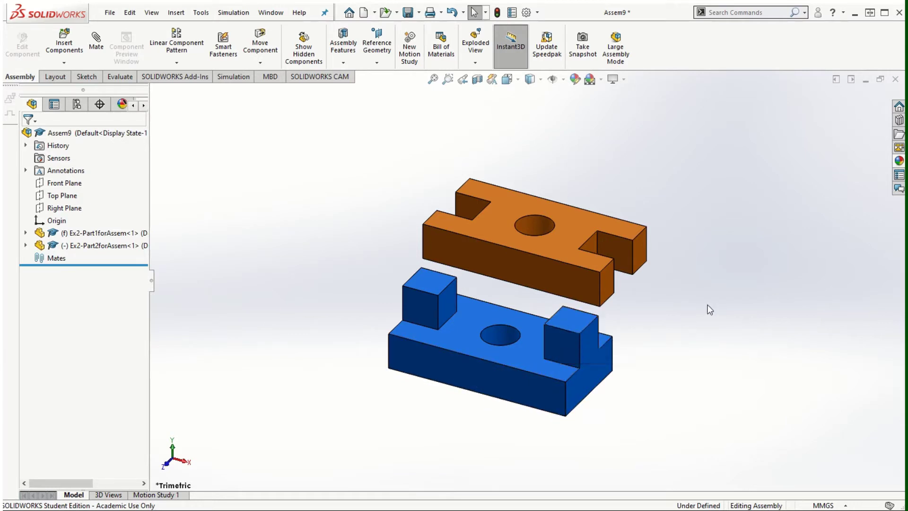
click(539, 225)
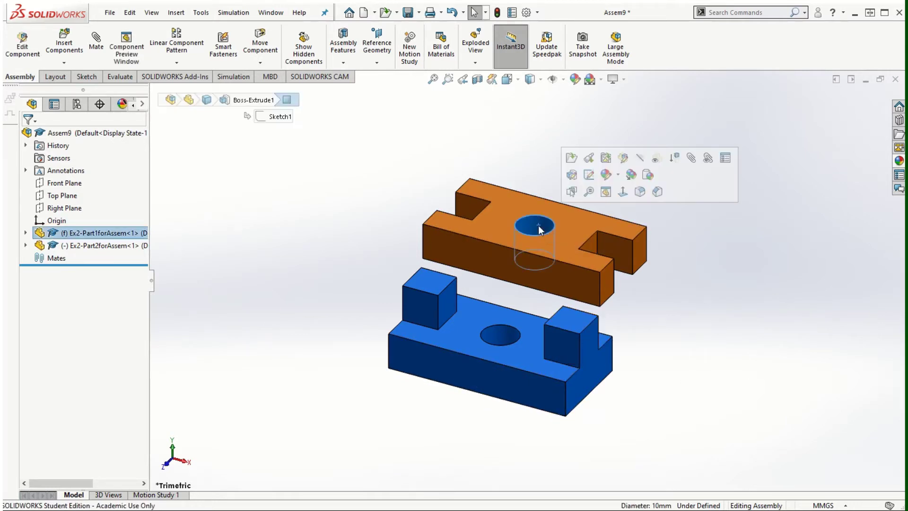
ctrl+click(503, 337)
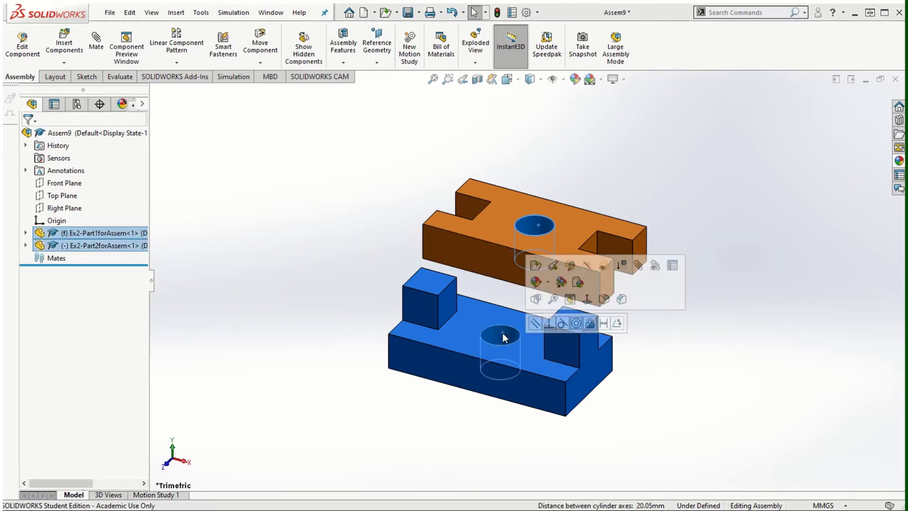
click(638, 267)
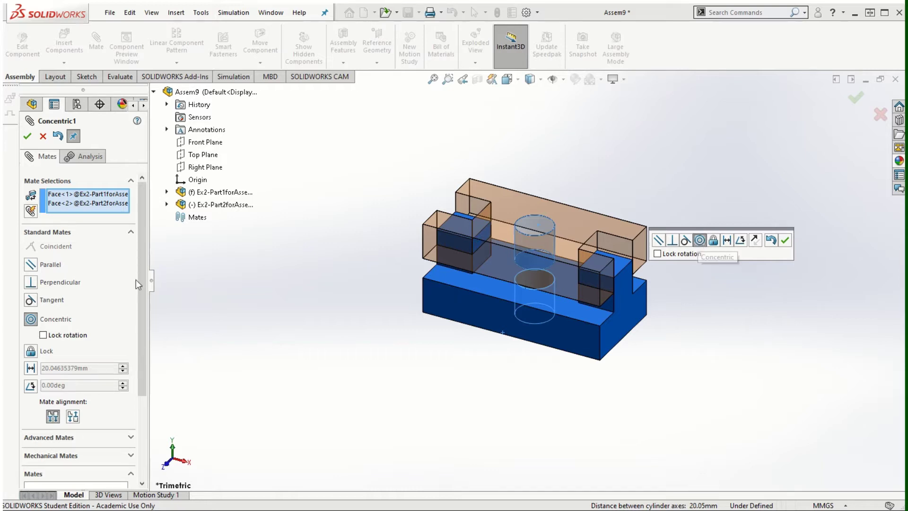
click(787, 240)
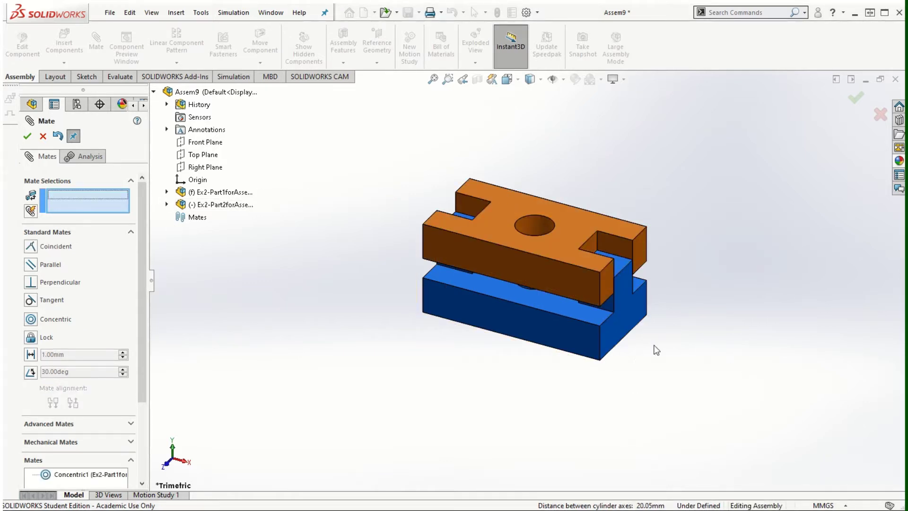
Step: Add a coincident mate between the top face of the orange part and the top face of the blue part's post
click(575, 223)
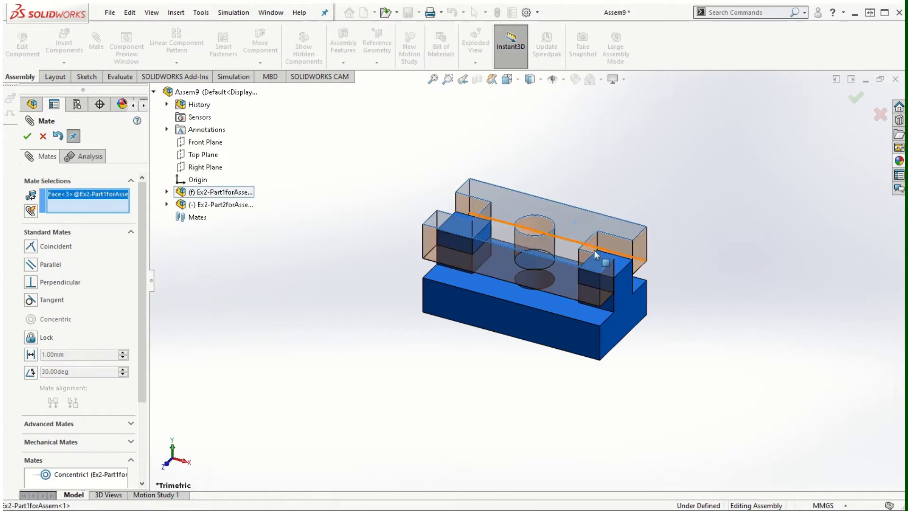
click(623, 263)
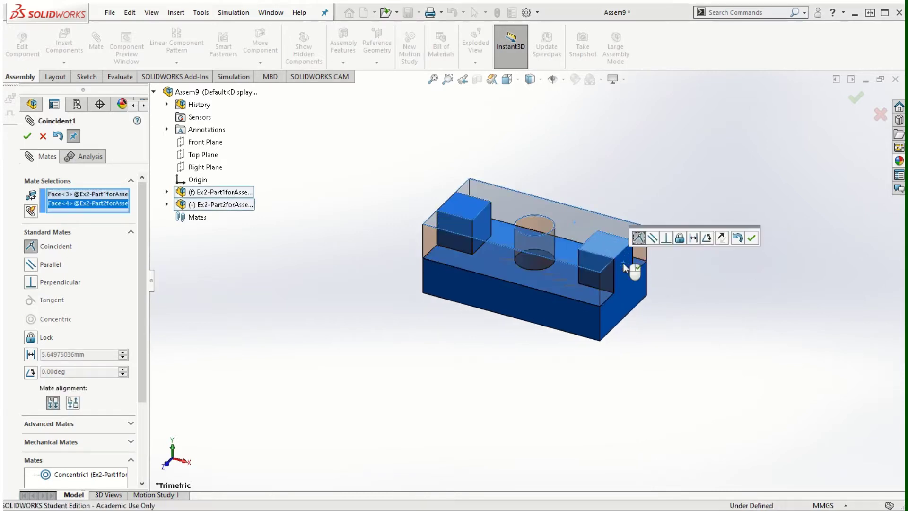
click(751, 238)
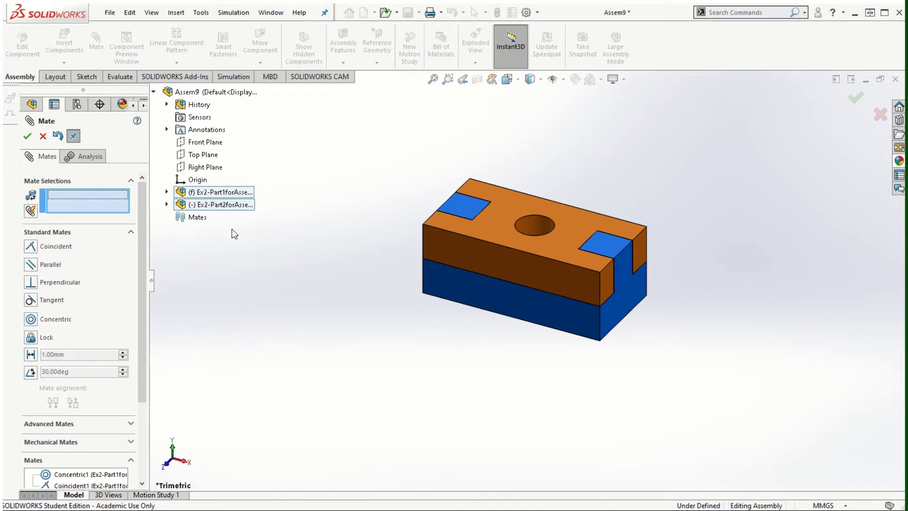
click(27, 136)
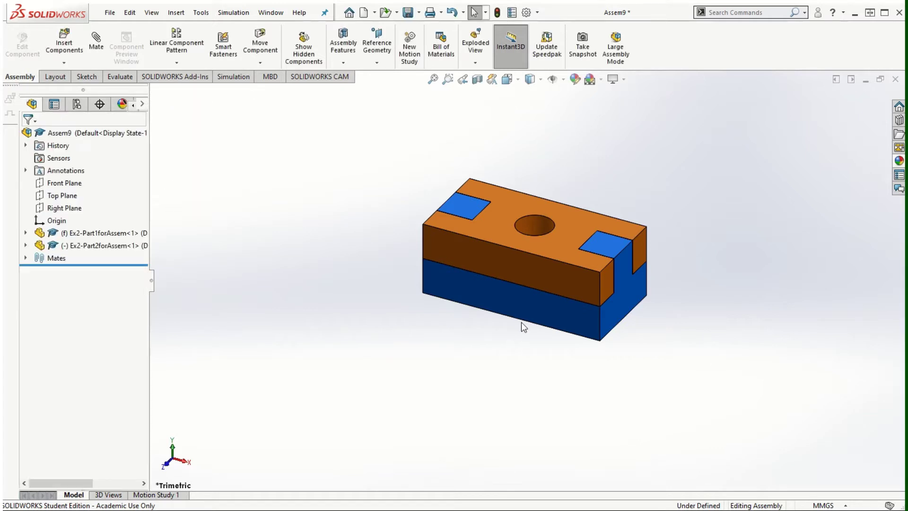
Step: Swing the blue part about the hole axis, and align its long front face with the orange part's using a coincident mate
drag(521, 322, 523, 253)
key(Escape)
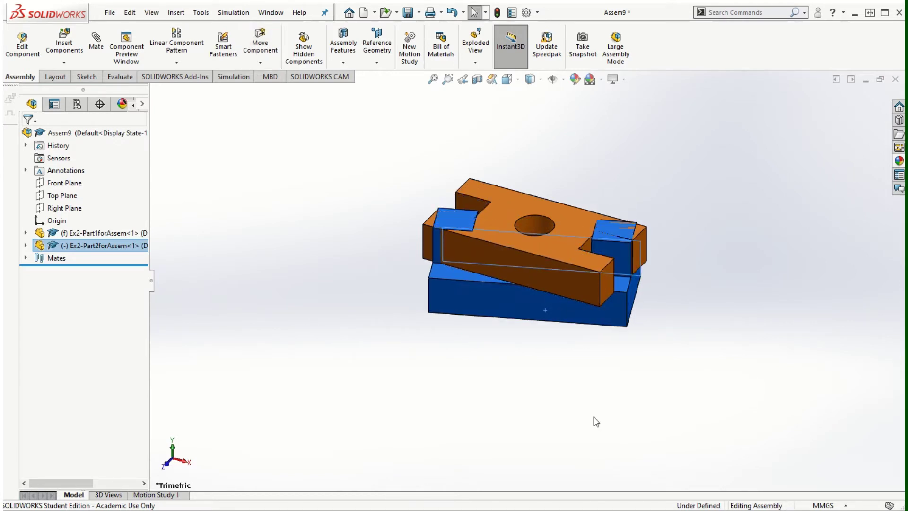
scroll(622, 269, down, 2)
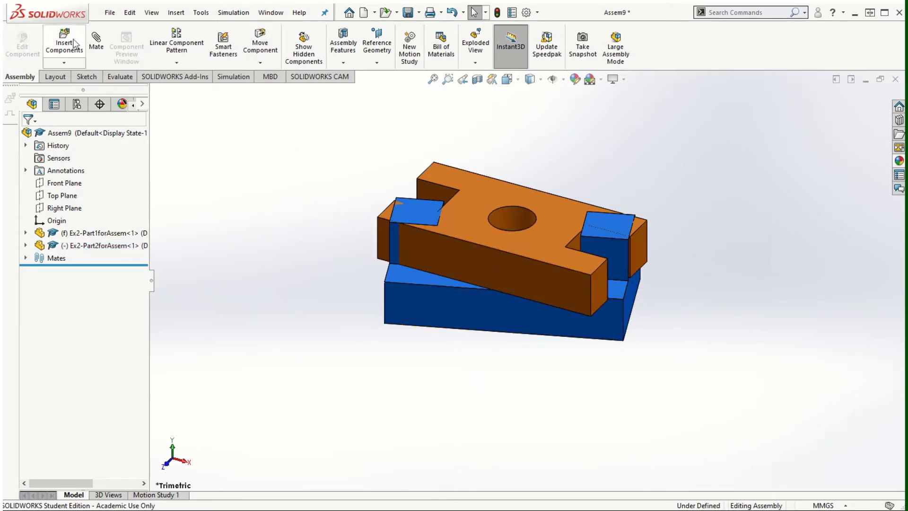
click(490, 264)
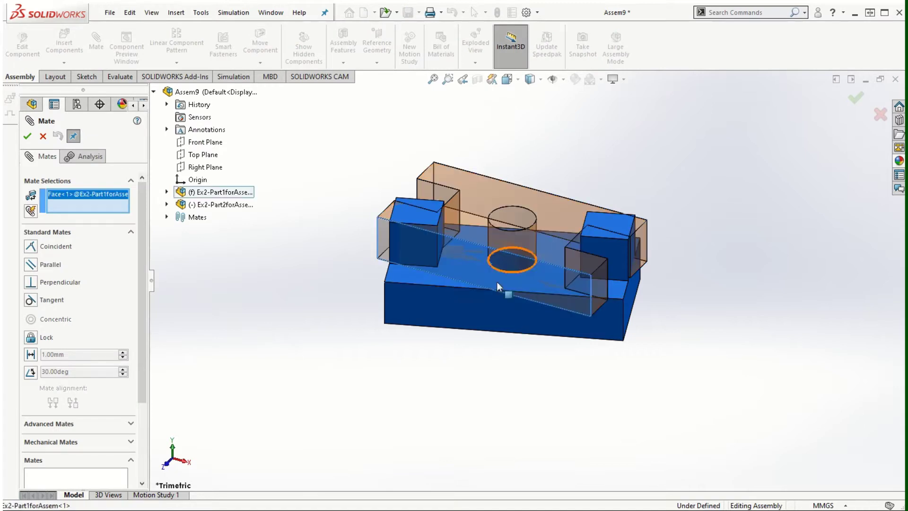
click(504, 313)
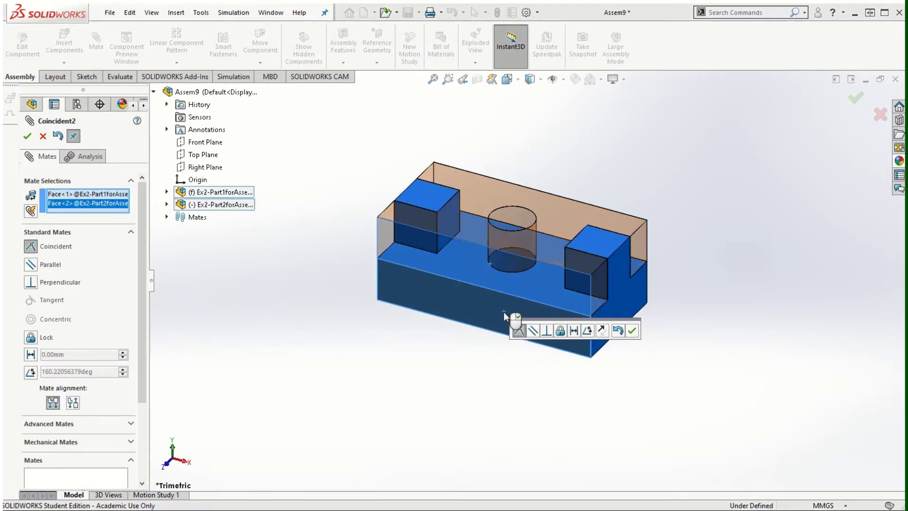
click(632, 331)
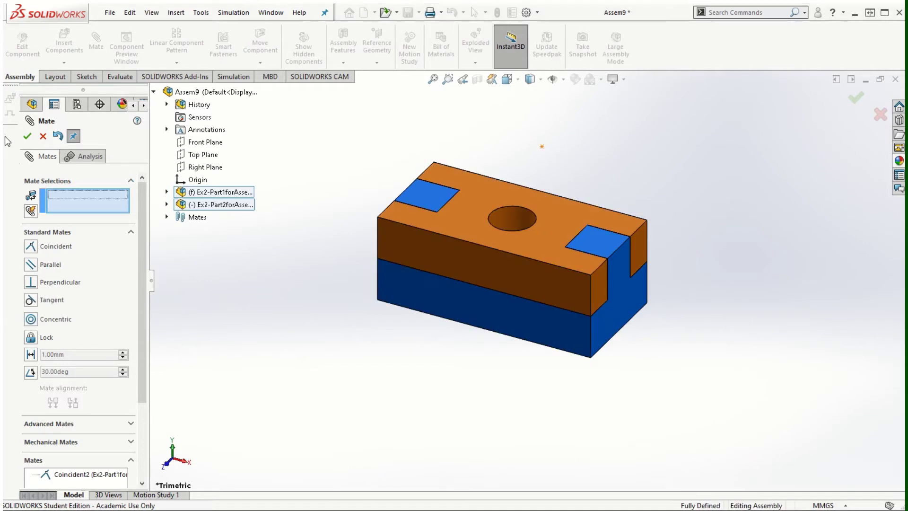
click(27, 136)
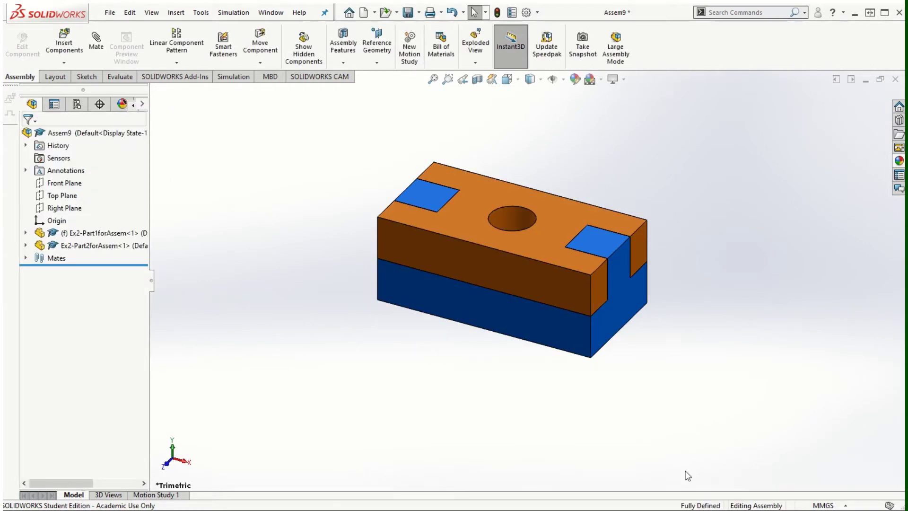
Step: Insert the Ex2-Part3forAssem pin from the Module 5 folder and place it beside the mated blocks
middle_drag(533, 272, 489, 205)
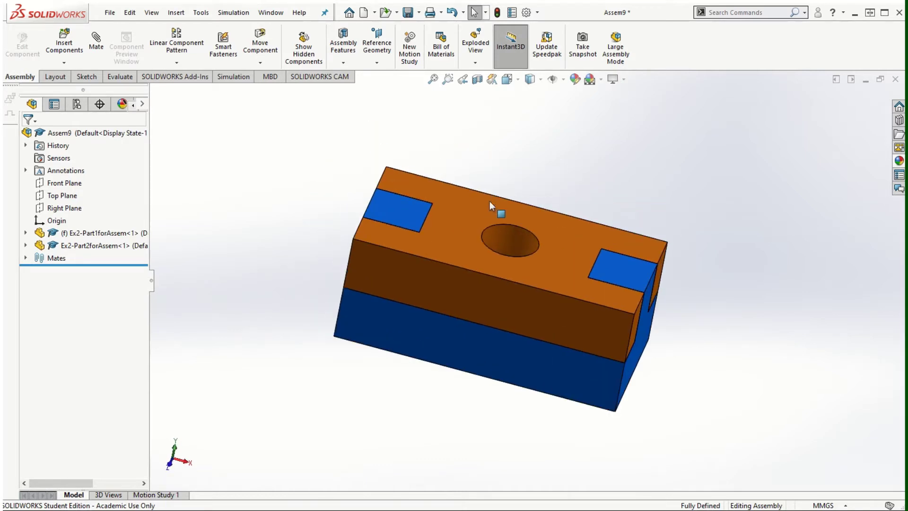
click(64, 42)
click(89, 331)
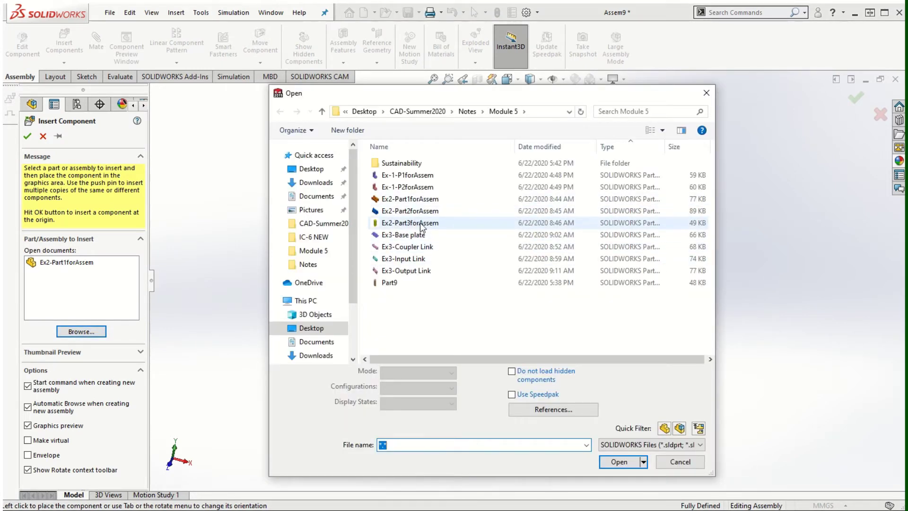
click(409, 225)
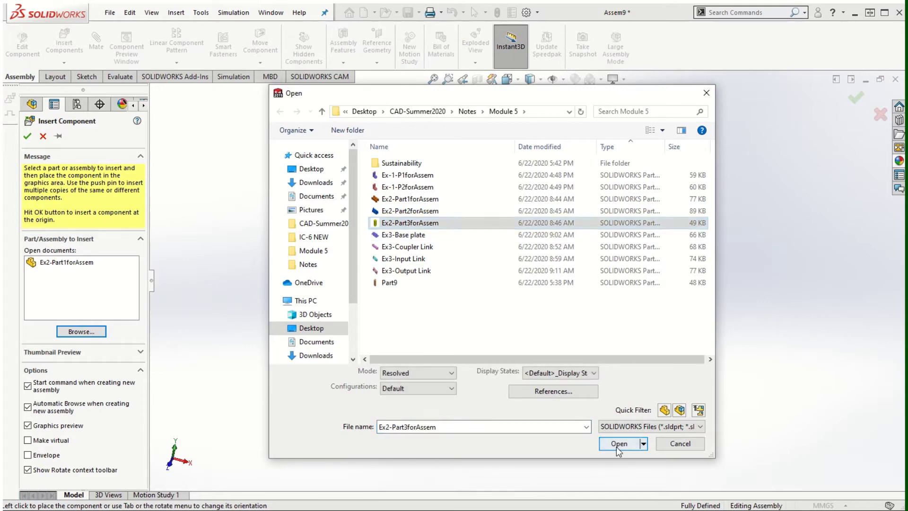
click(617, 461)
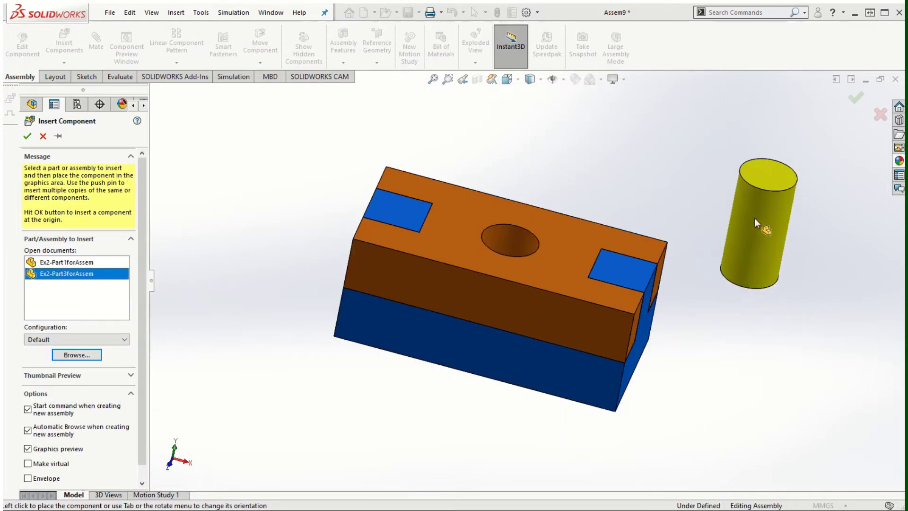
click(754, 214)
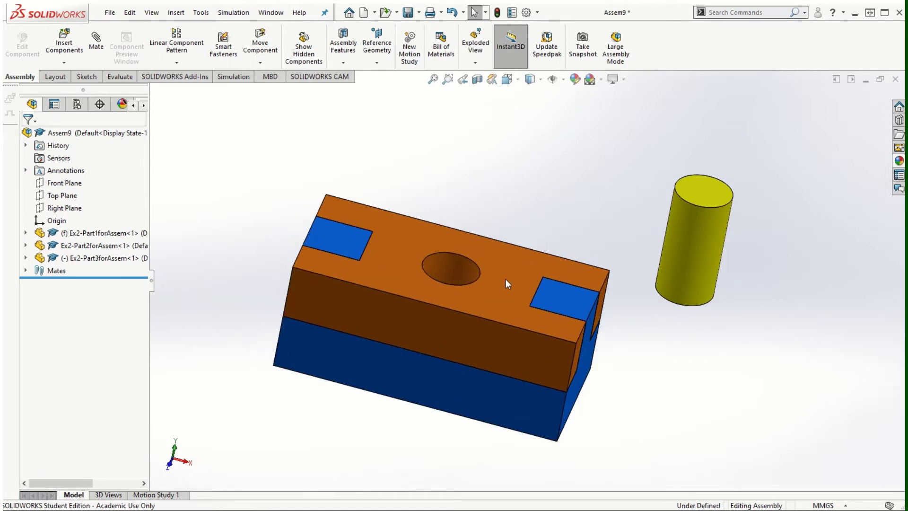
Step: Add a concentric mate between the yellow pin's cylindrical face and the orange part's central hole, leaving rotation unlocked
click(694, 234)
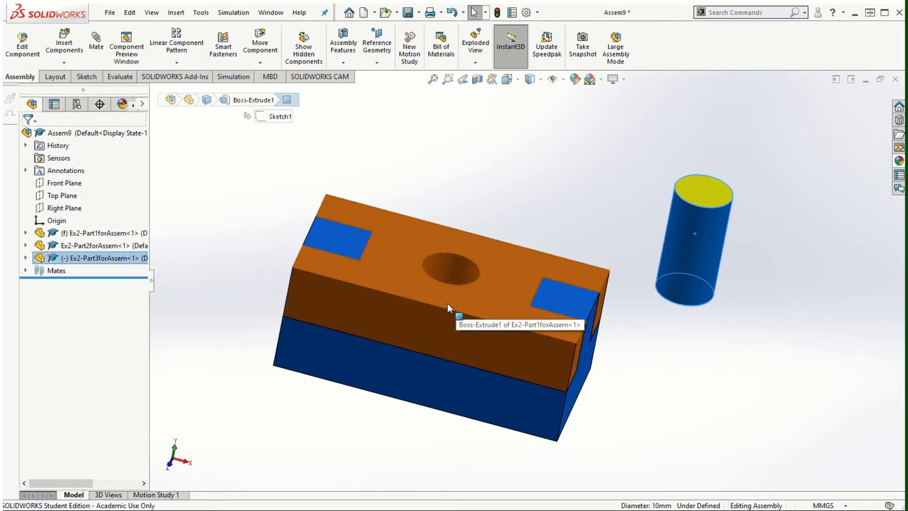
ctrl+click(444, 268)
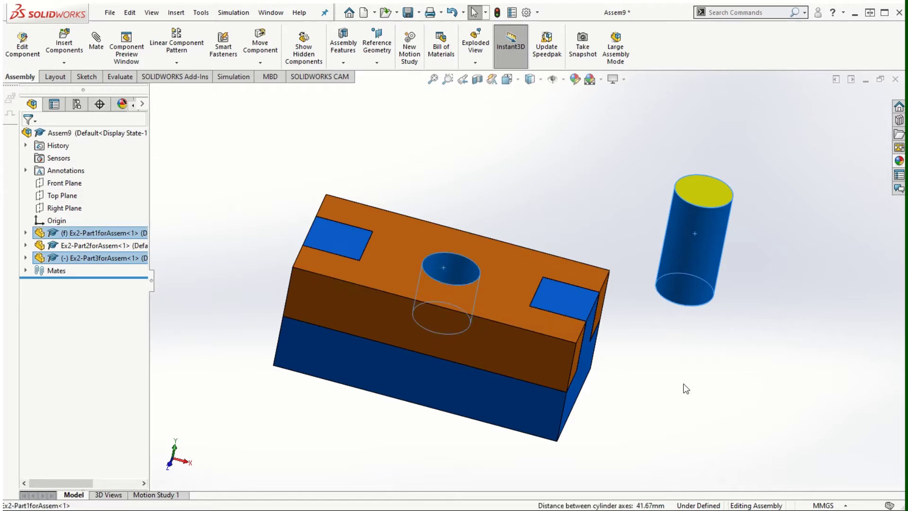
middle_drag(701, 369, 704, 434)
middle_drag(692, 409, 629, 291)
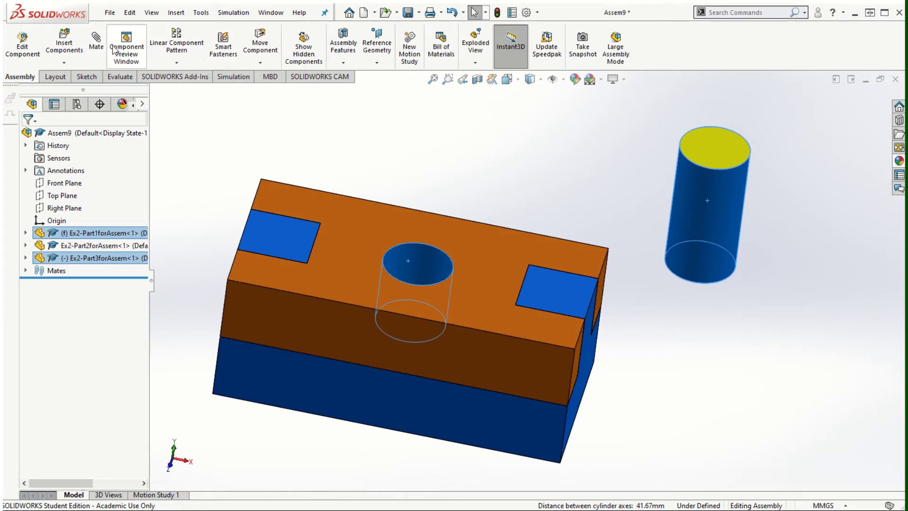
click(96, 40)
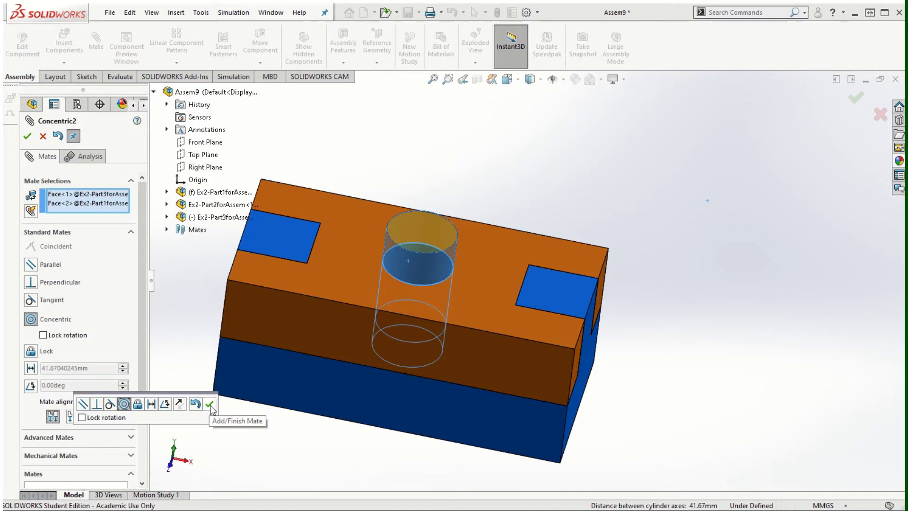
click(210, 408)
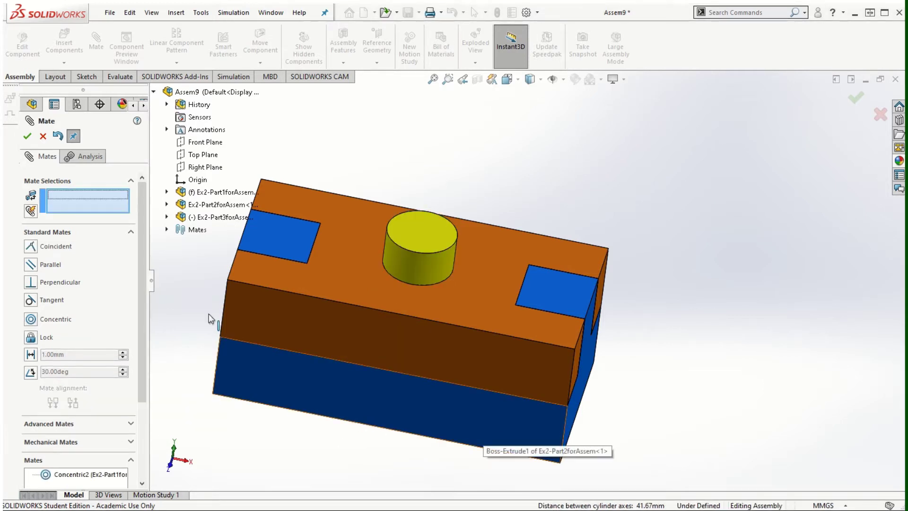
Step: Add a coincident mate between the yellow pin's top face and the orange part's top face, and finish mating
scroll(437, 339, up, 3)
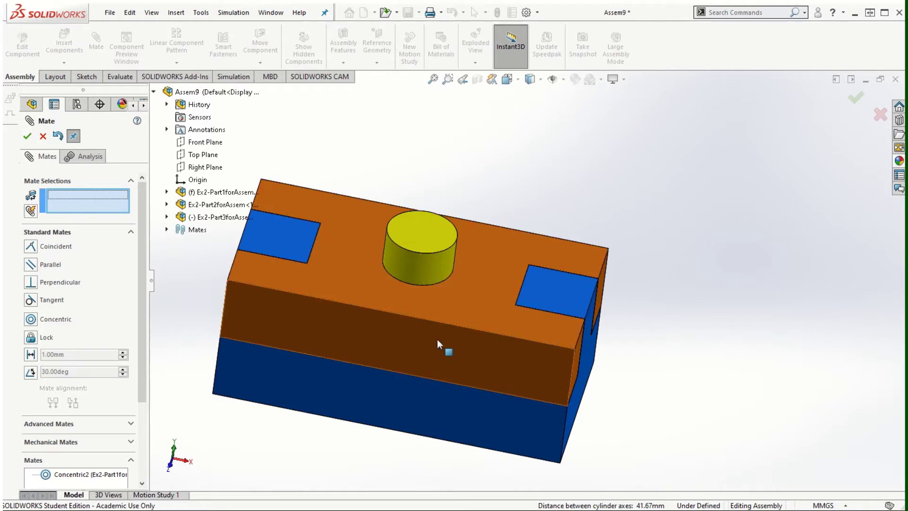
scroll(423, 323, down, 3)
scroll(502, 303, down, 2)
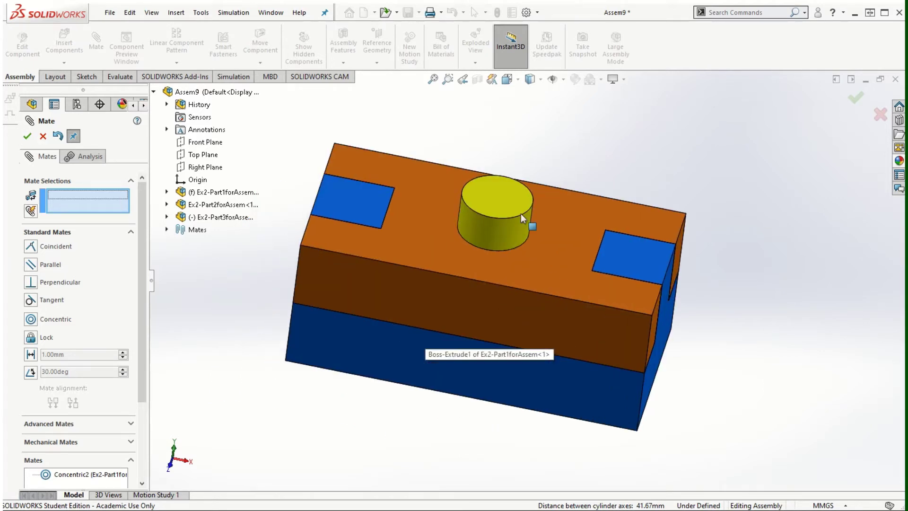
click(501, 198)
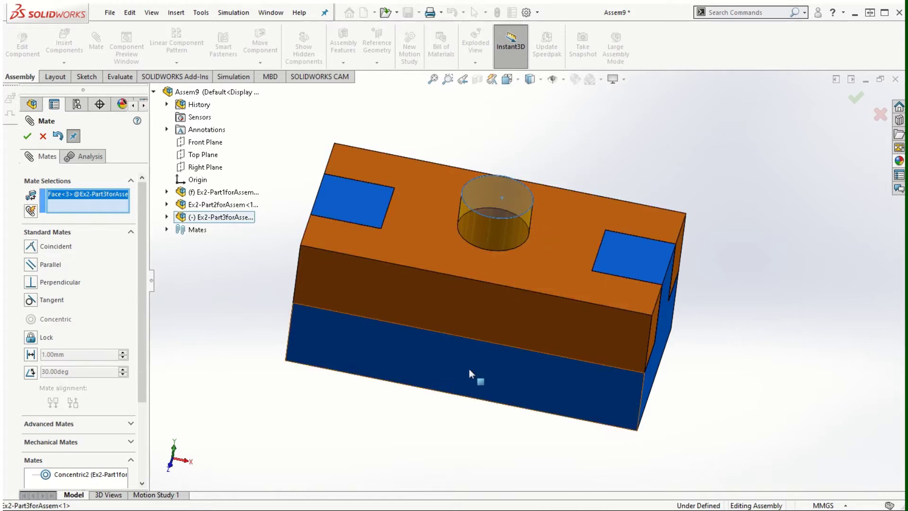
click(422, 246)
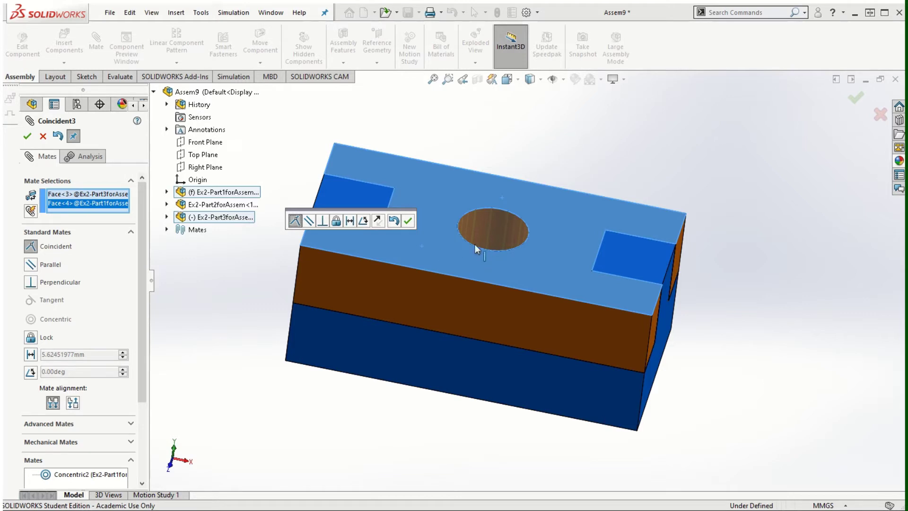
click(409, 220)
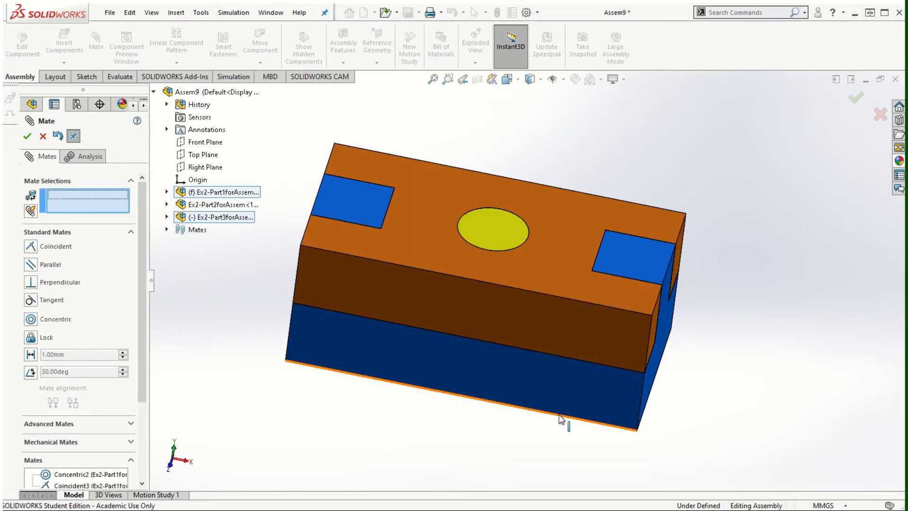
click(28, 137)
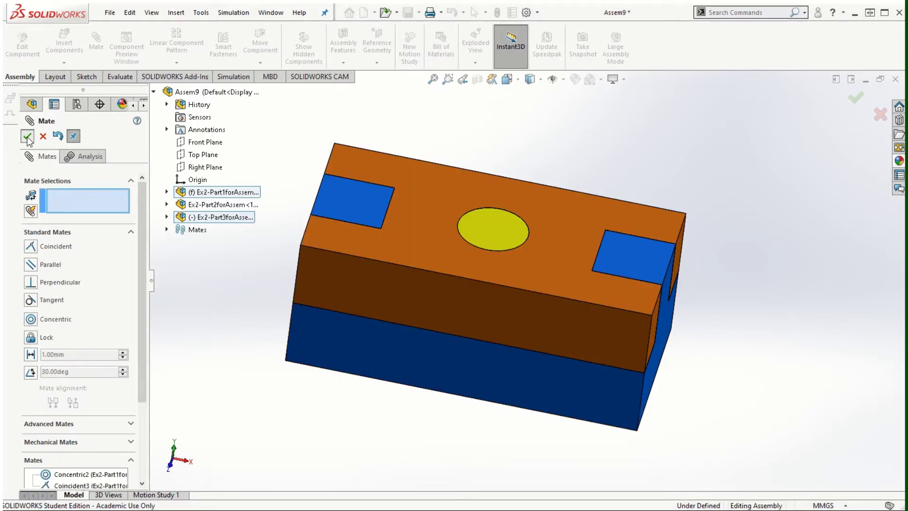
Step: Examine the pin's fit at the top and underside of the mated blocks, and check its remaining freedom of movement
click(492, 228)
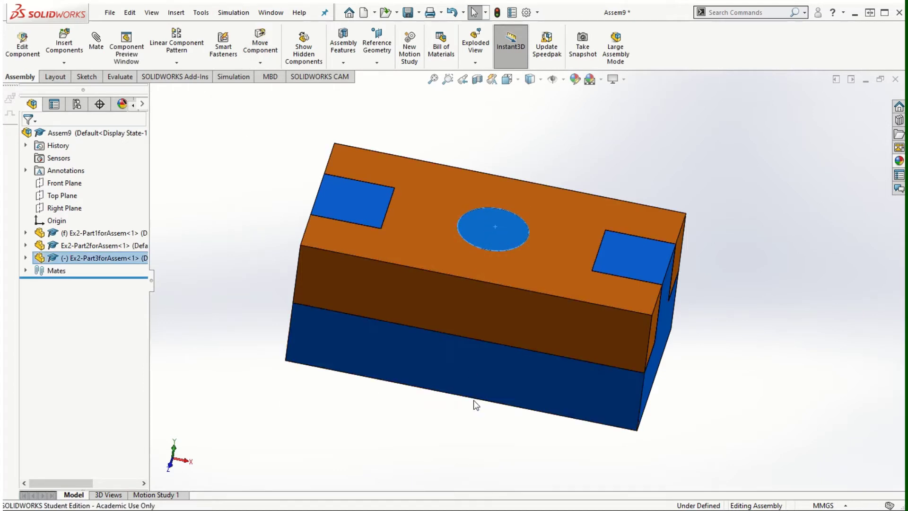
middle_drag(473, 400, 531, 205)
click(476, 333)
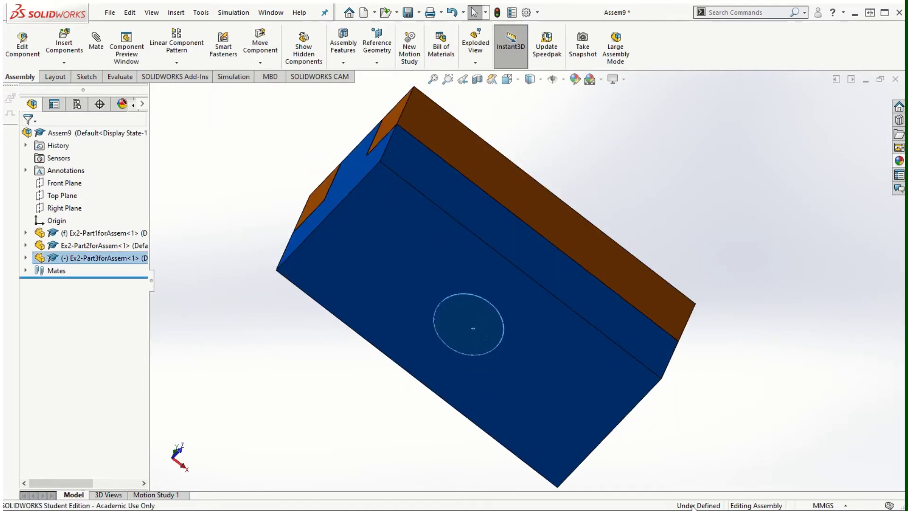
middle_drag(546, 279, 484, 407)
scroll(503, 251, down, 2)
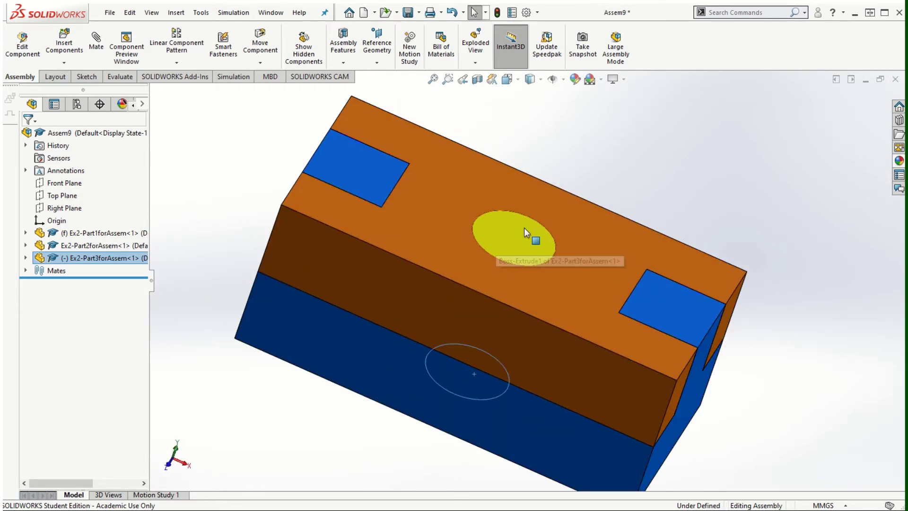
click(494, 213)
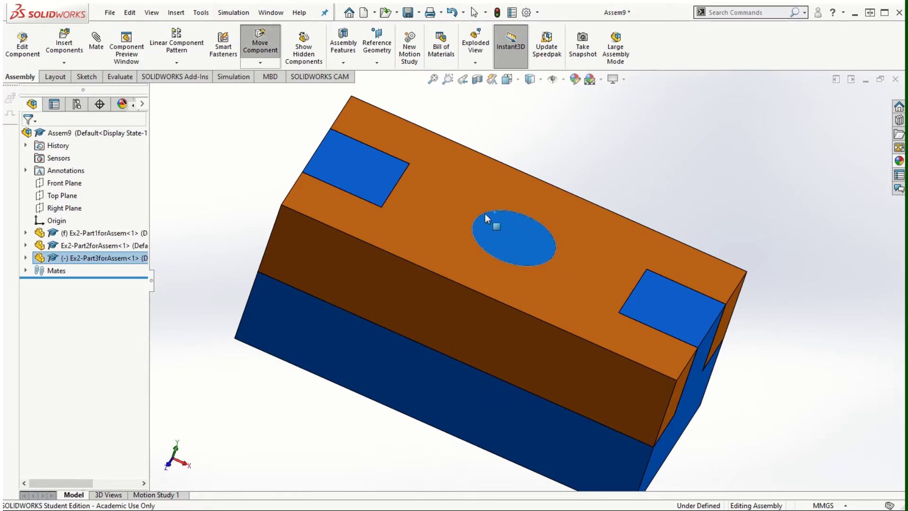
middle_drag(453, 345, 563, 303)
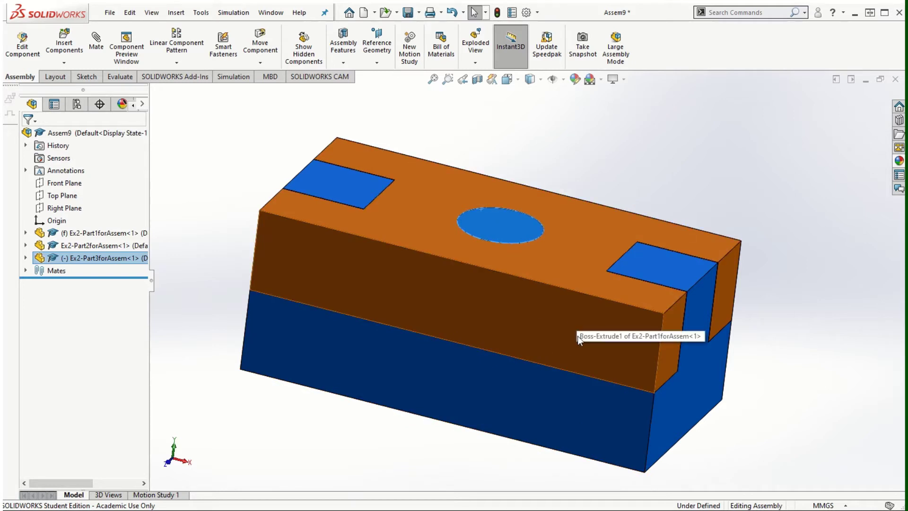
click(767, 391)
scroll(525, 312, up, 3)
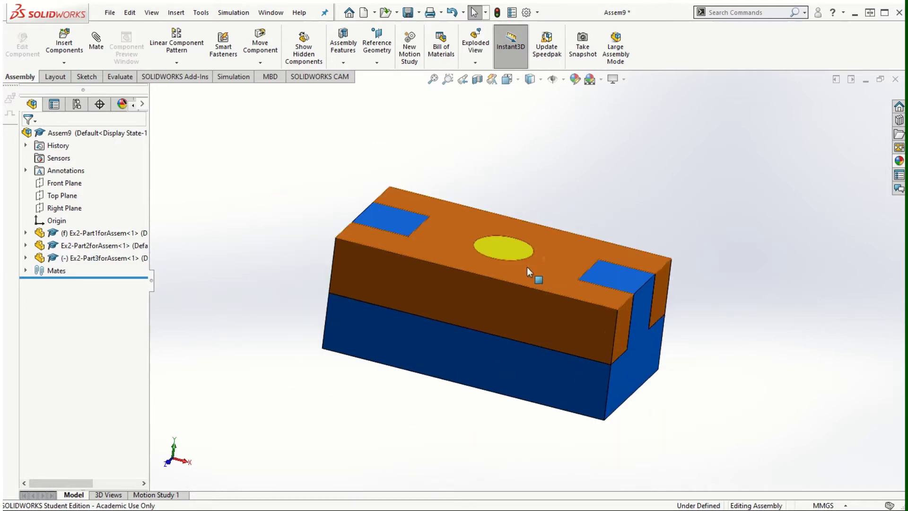
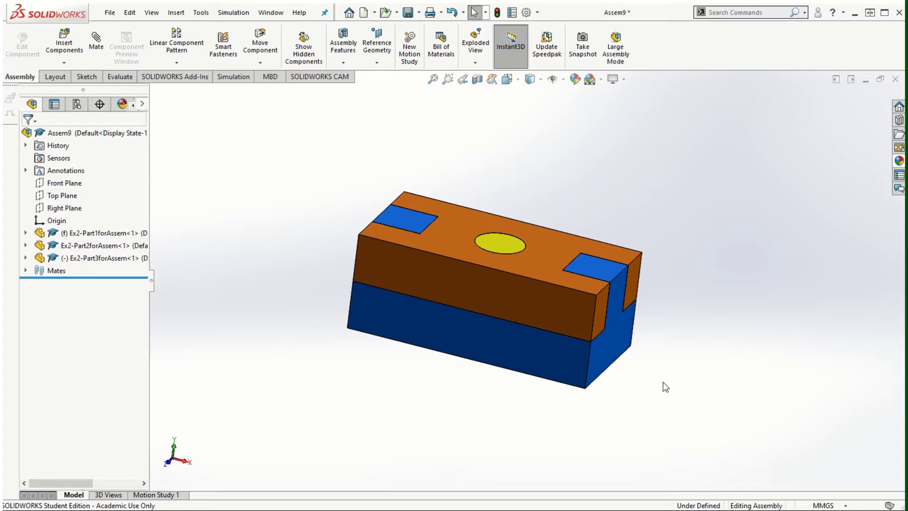
Step: Start an exploded view and add a step moving the yellow pin about 37 mm upward along the Y axis
scroll(637, 248, up, 3)
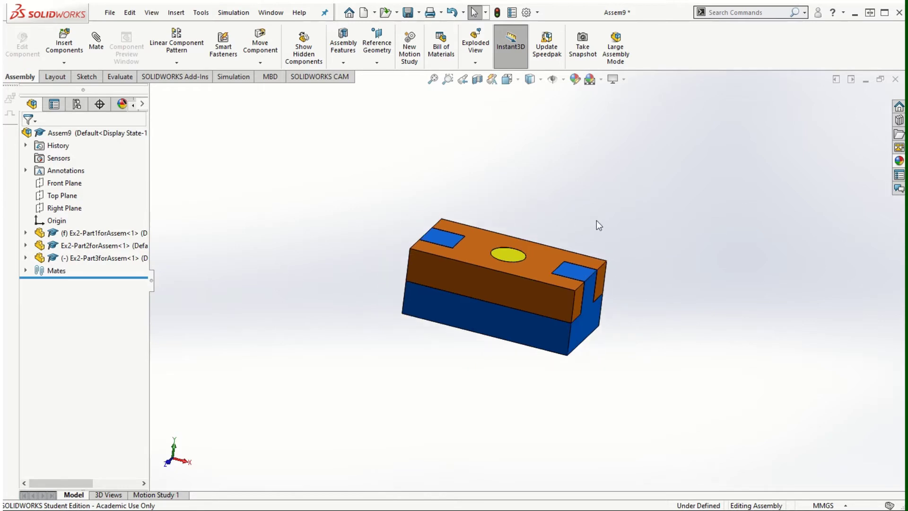
scroll(586, 203, up, 2)
scroll(562, 209, down, 2)
scroll(544, 230, up, 2)
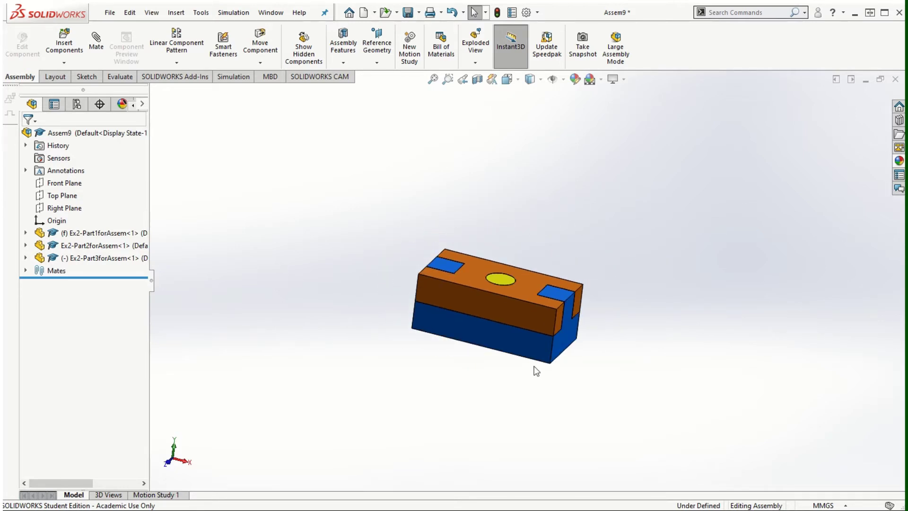
scroll(536, 371, down, 1)
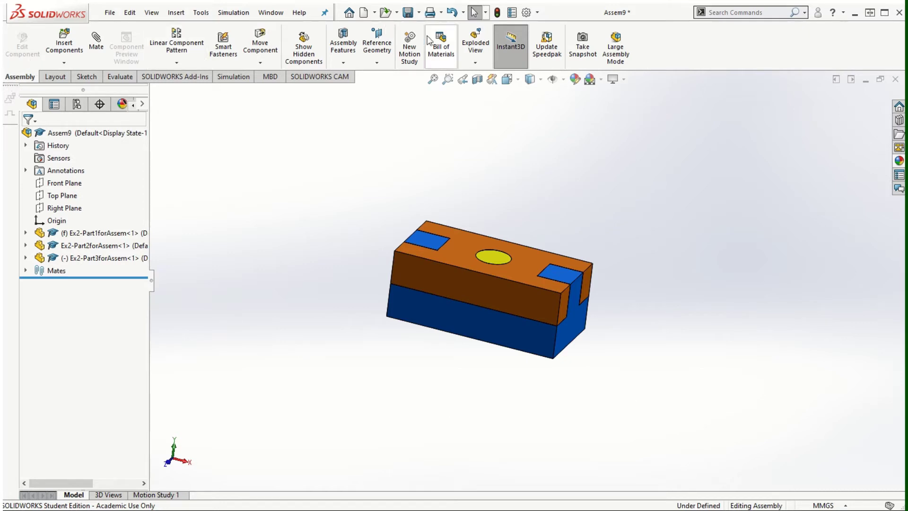
click(481, 59)
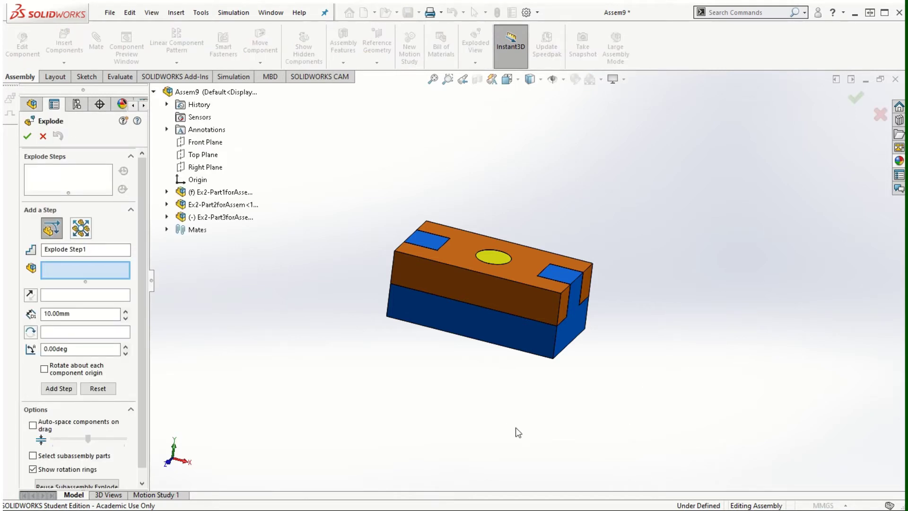
scroll(546, 265, down, 2)
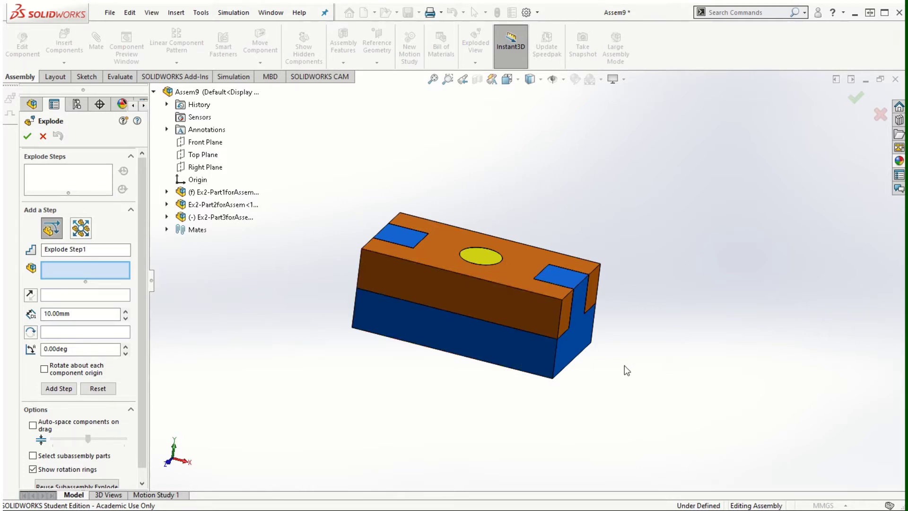
click(481, 257)
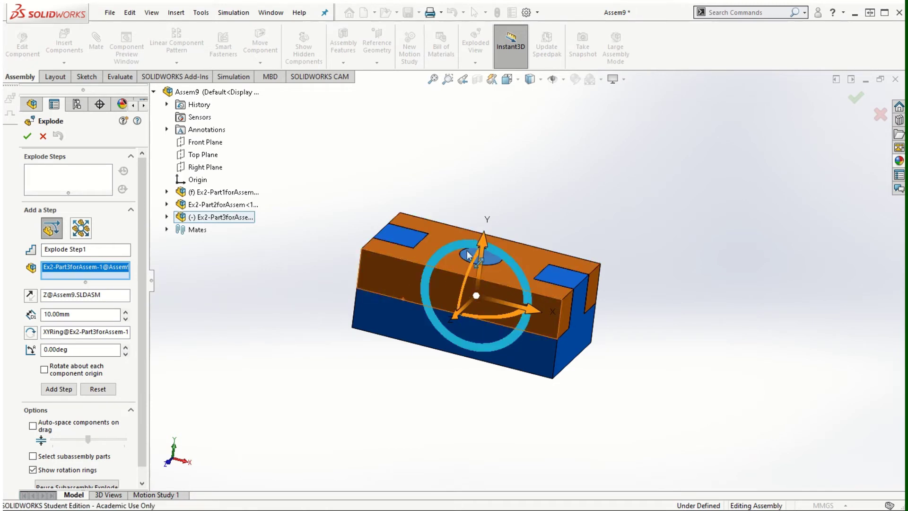
drag(485, 240, 496, 92)
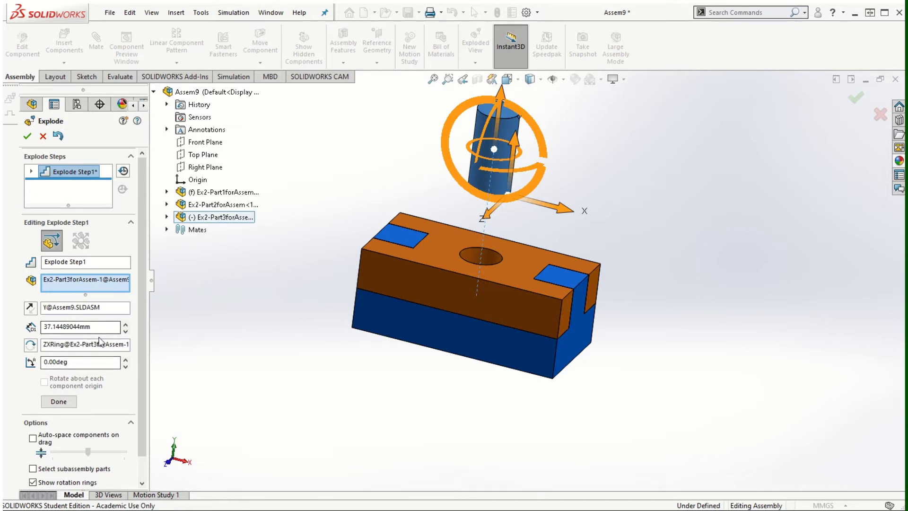
click(59, 401)
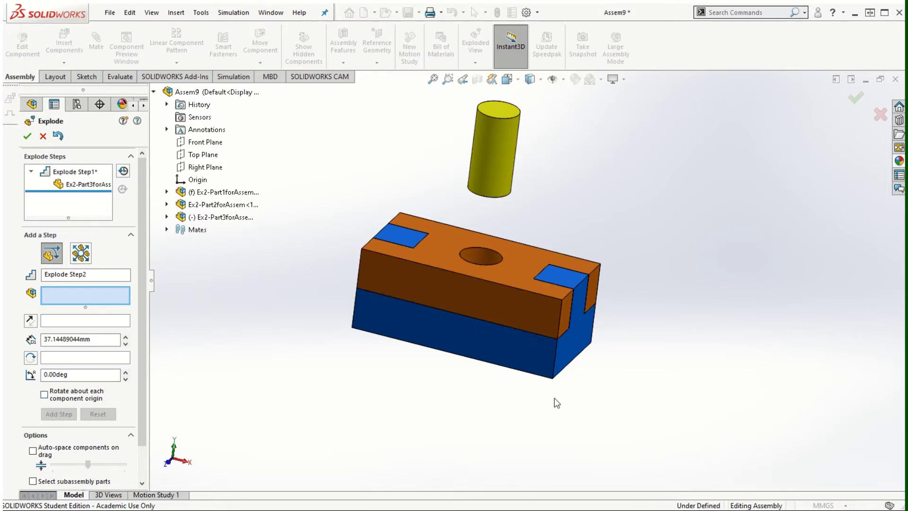
Step: Add an explode step moving the blue base about 30 mm downward along the Y axis
click(483, 345)
drag(482, 244, 485, 368)
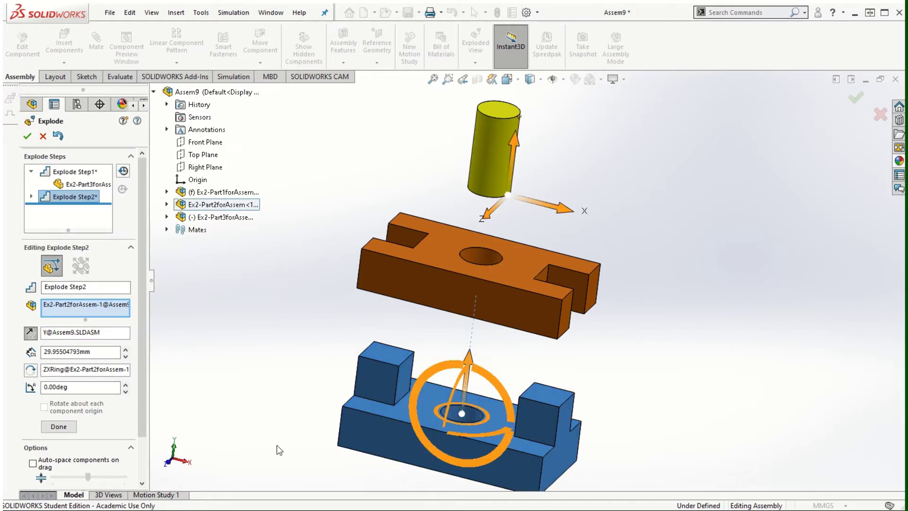
click(60, 429)
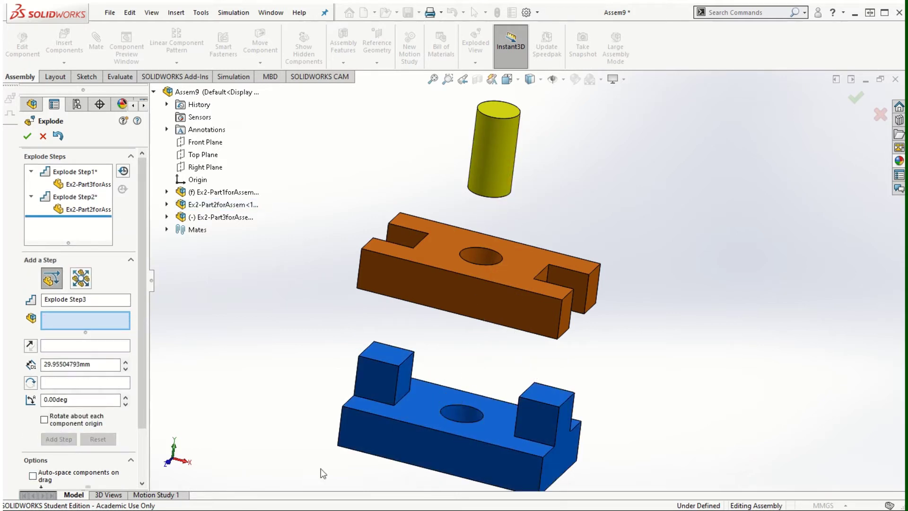
Step: Add an explode step moving the orange block about 36 mm sideways along the X axis, and finish the exploded view
middle_drag(662, 396, 652, 376)
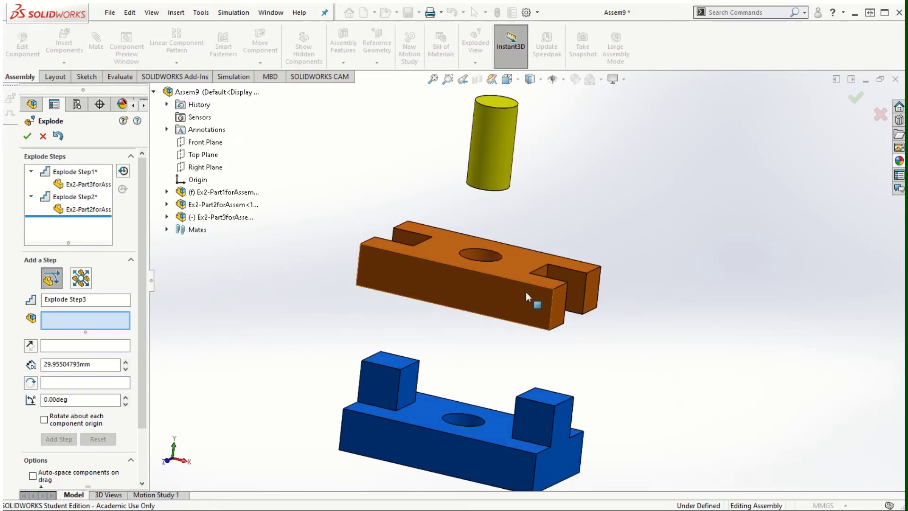
click(482, 286)
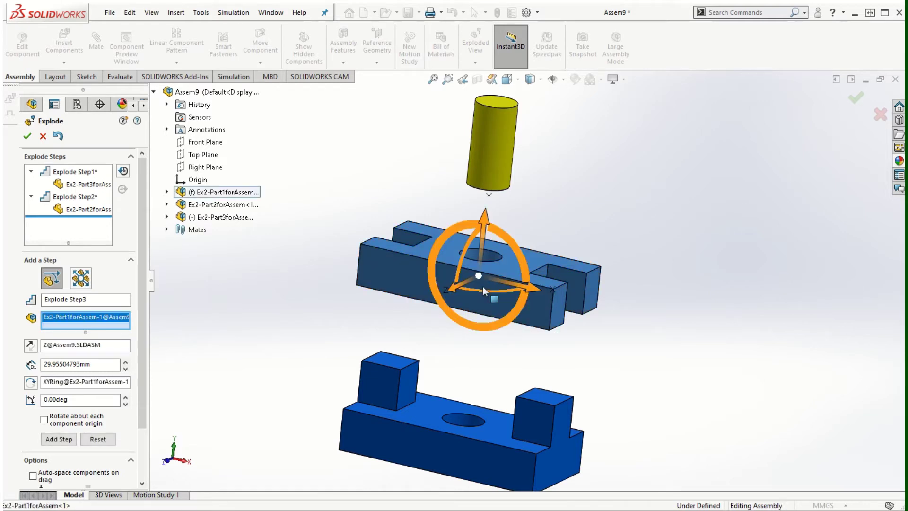
drag(523, 289, 666, 316)
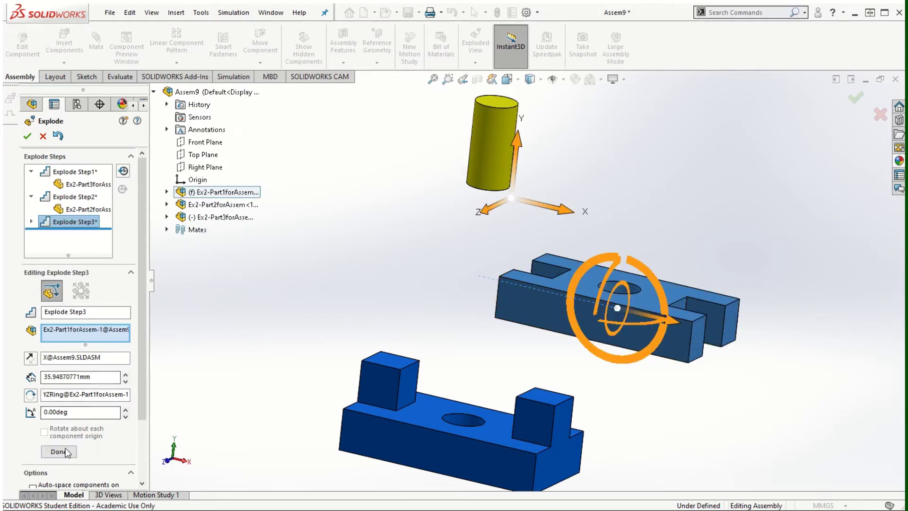
click(62, 463)
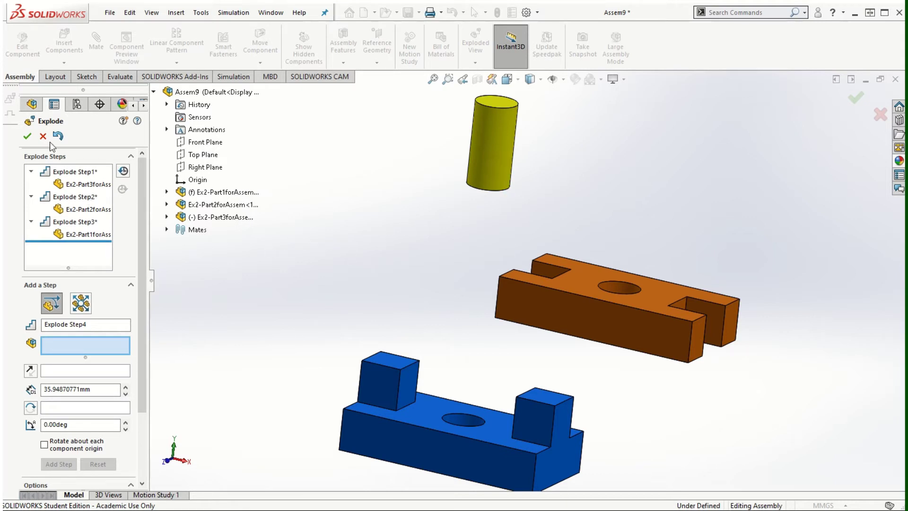
click(27, 137)
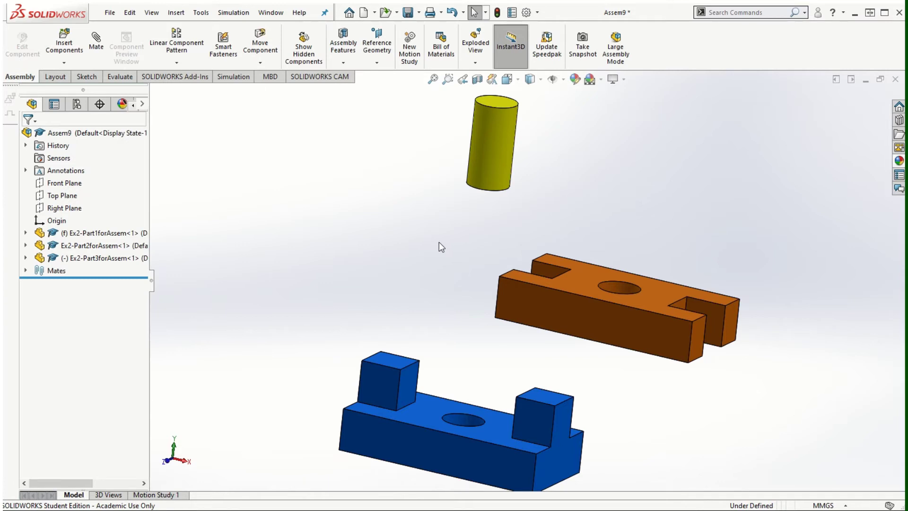
Step: Collapse the assembly's exploded view, and explode the assembly again
key(f)
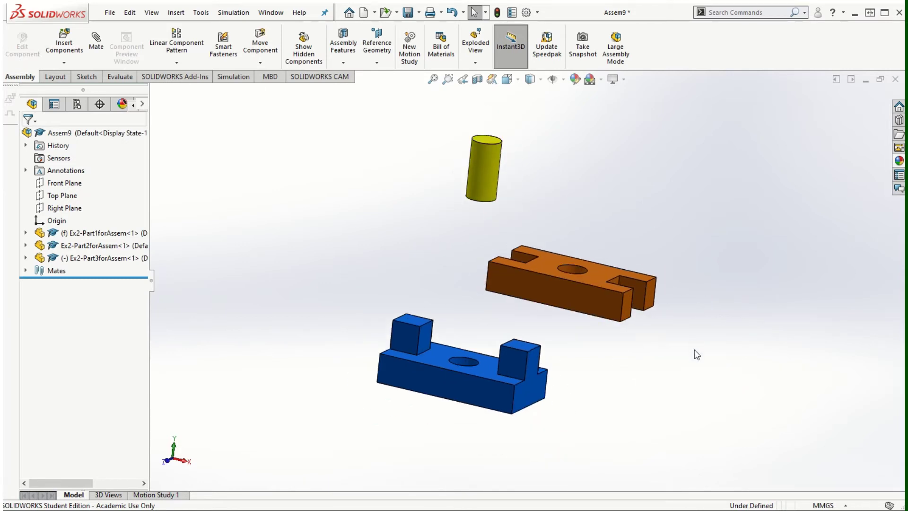
right_click(69, 137)
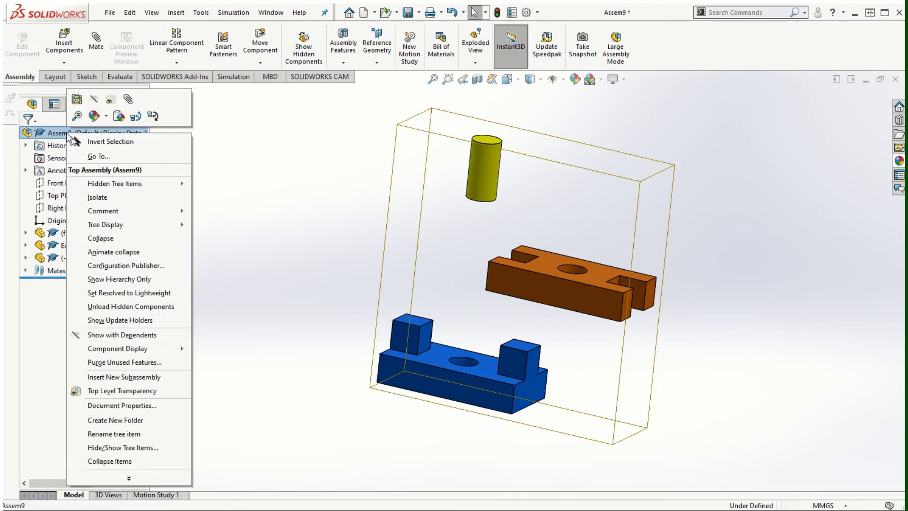
click(128, 238)
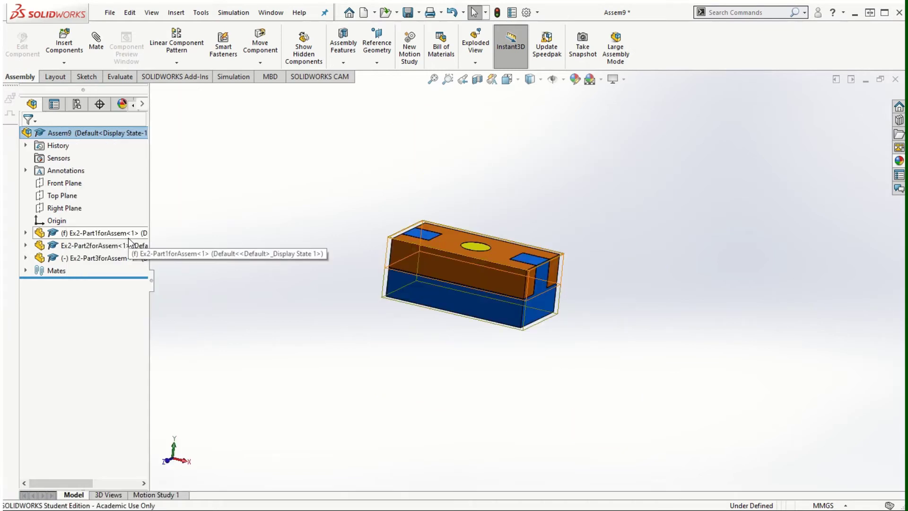
scroll(337, 354, down, 8)
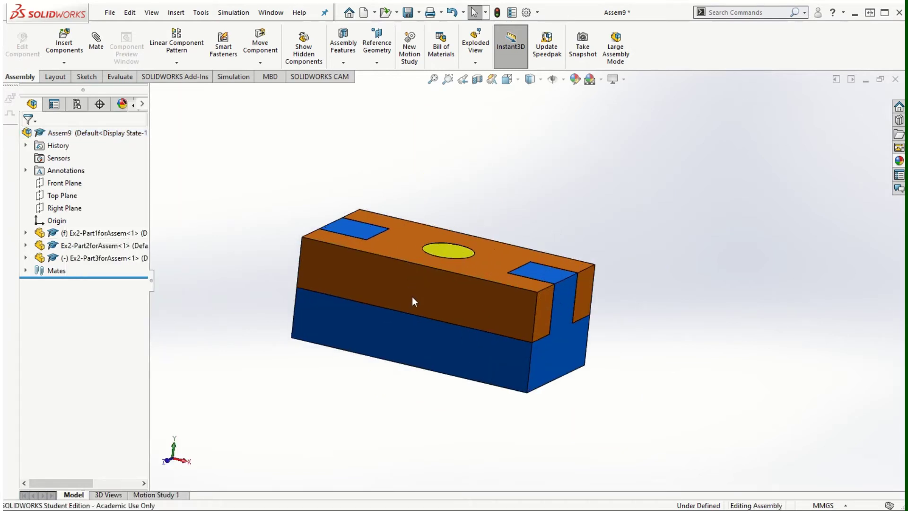
right_click(87, 136)
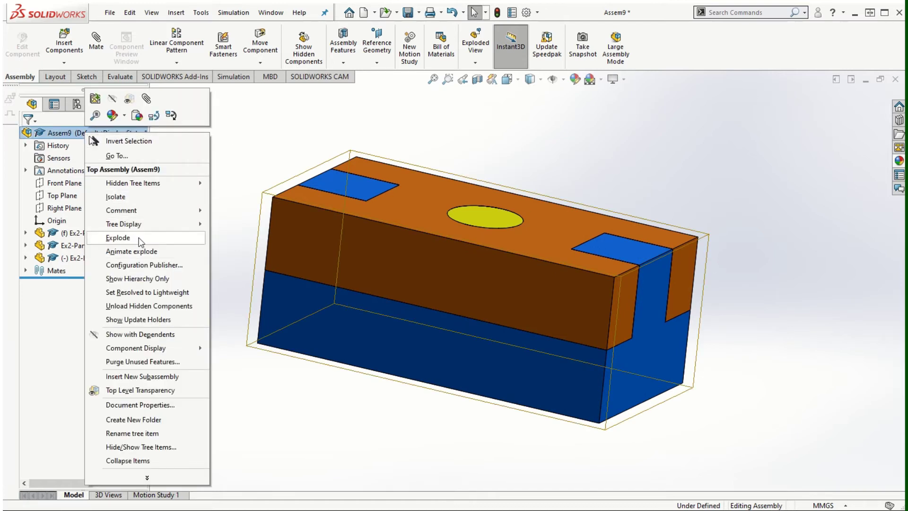
click(139, 237)
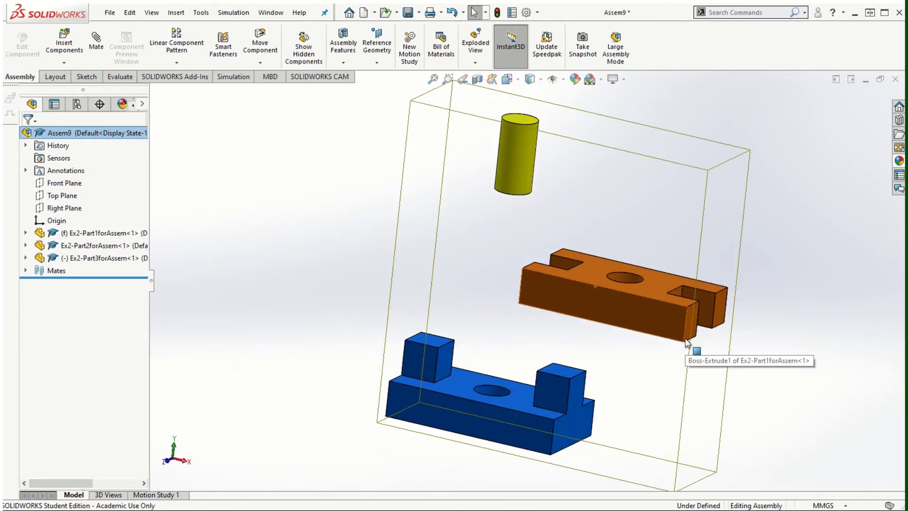
scroll(709, 265, down, 2)
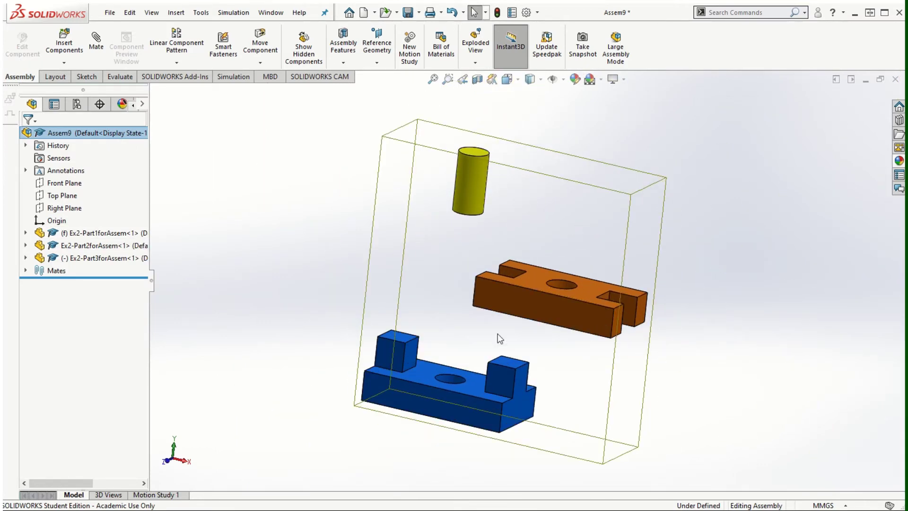
Step: Play the animated collapse of the exploded assembly
click(350, 256)
right_click(65, 134)
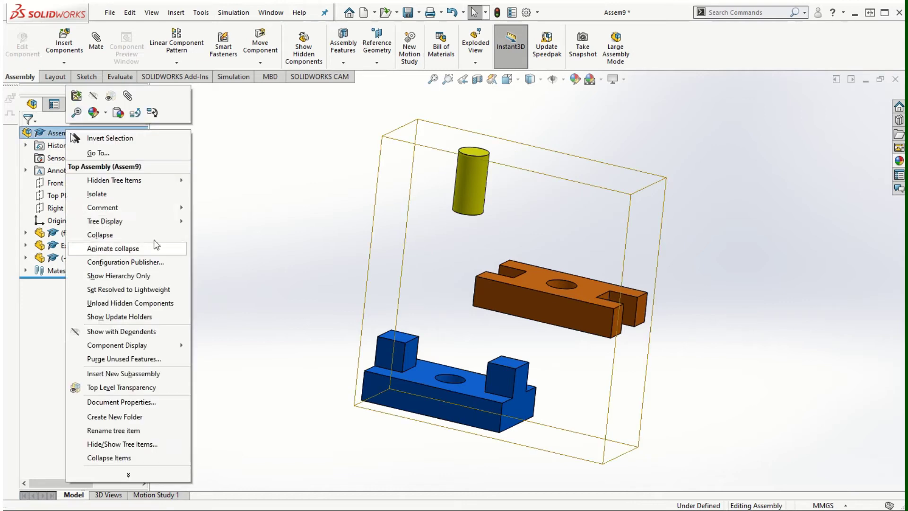
click(132, 250)
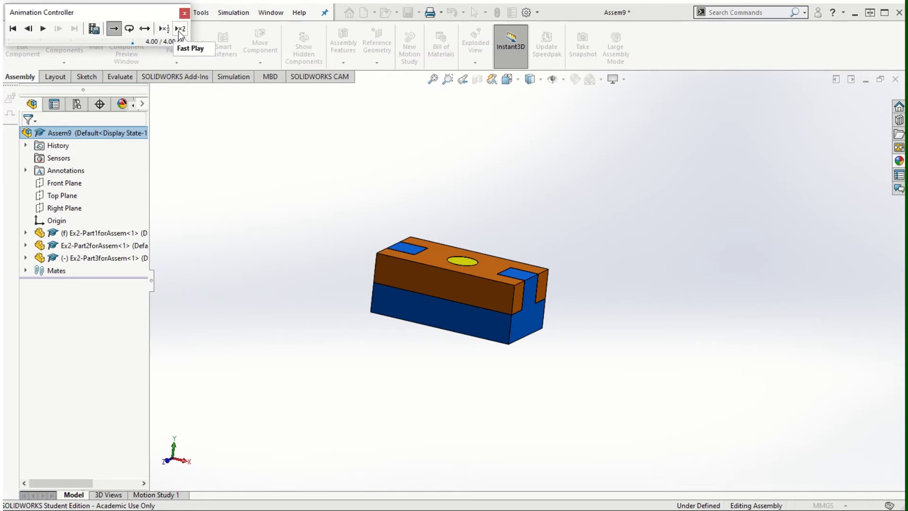
click(93, 30)
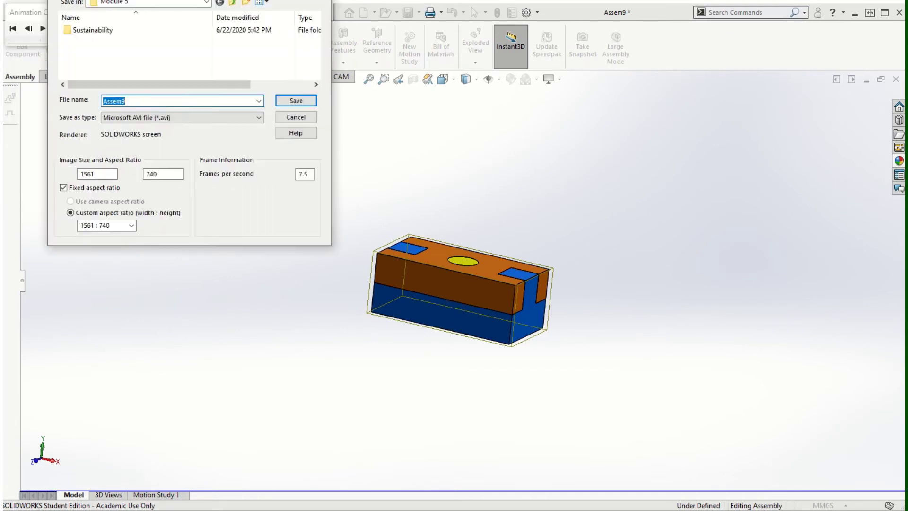
click(246, 193)
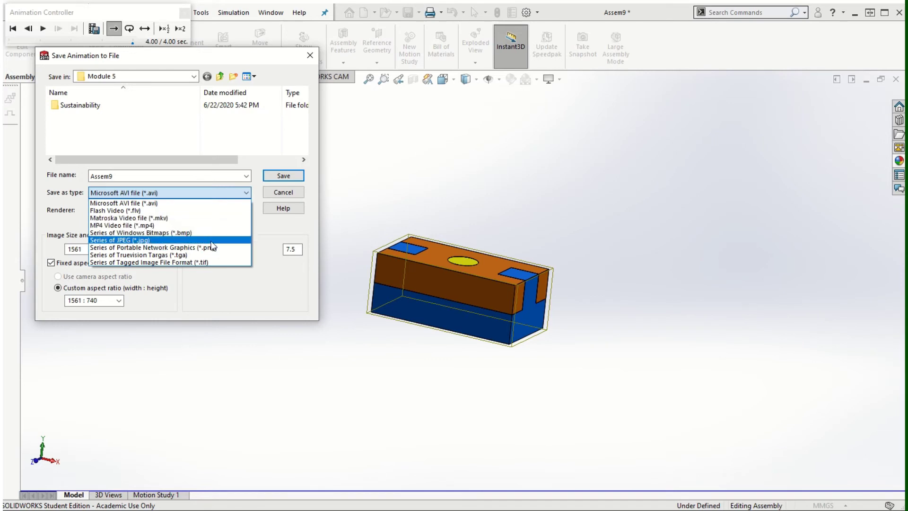
click(288, 191)
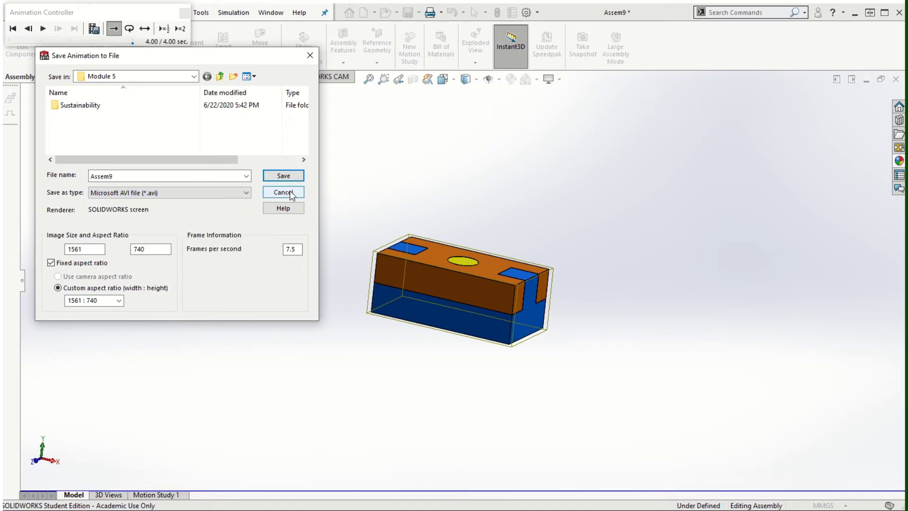
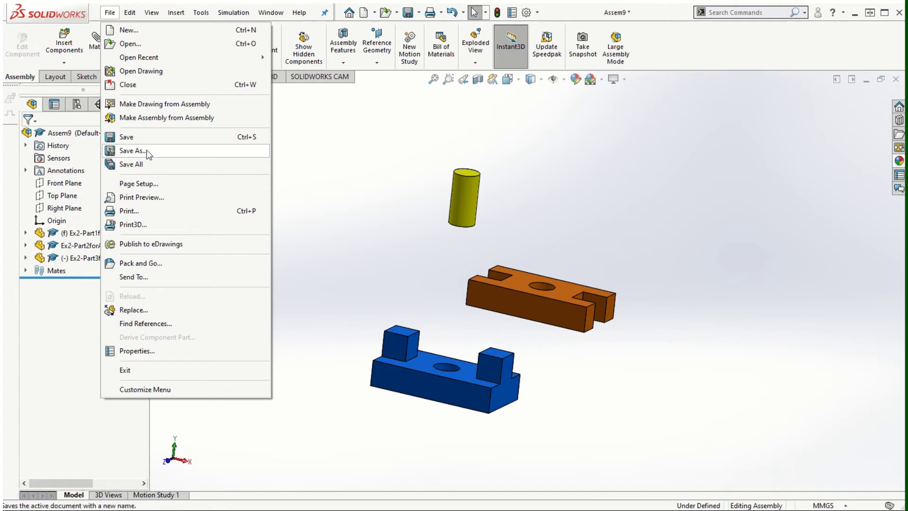
Step: Save the assembly as Assem9 in the Module 5 folder, rebuilding the document before saving
click(132, 137)
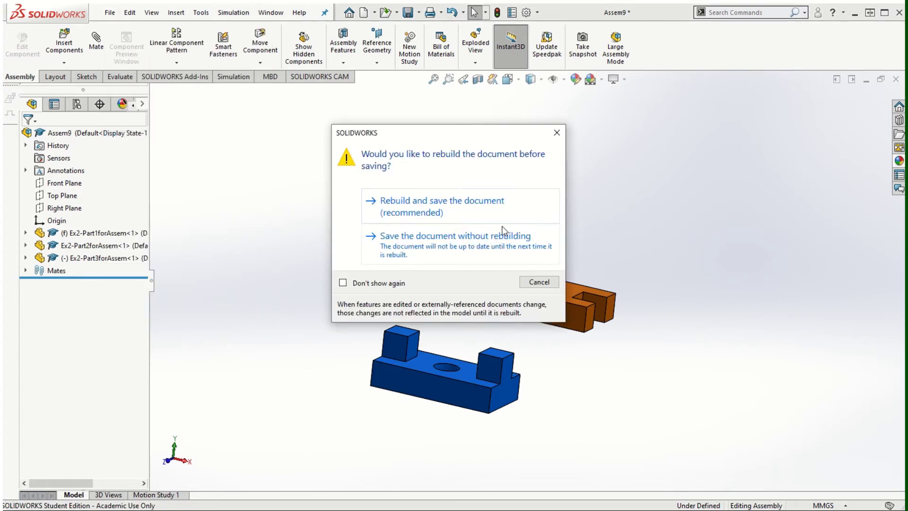
click(439, 212)
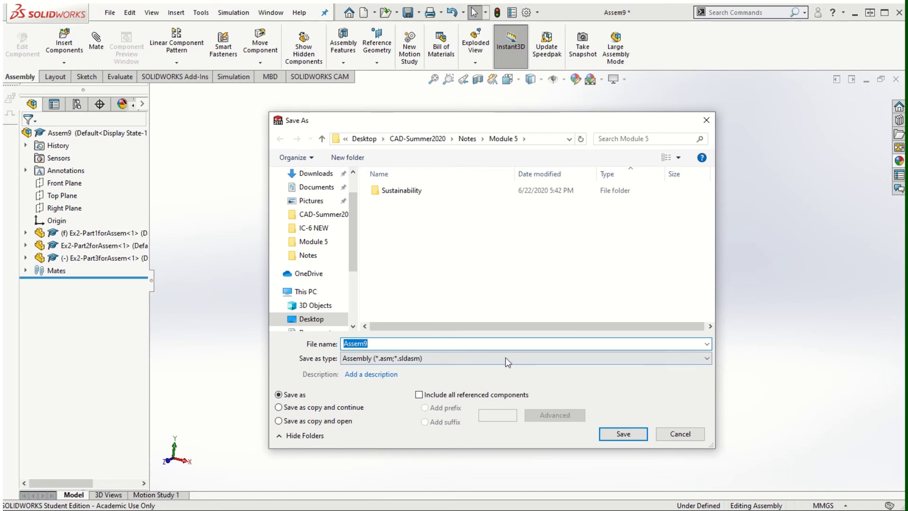
click(623, 433)
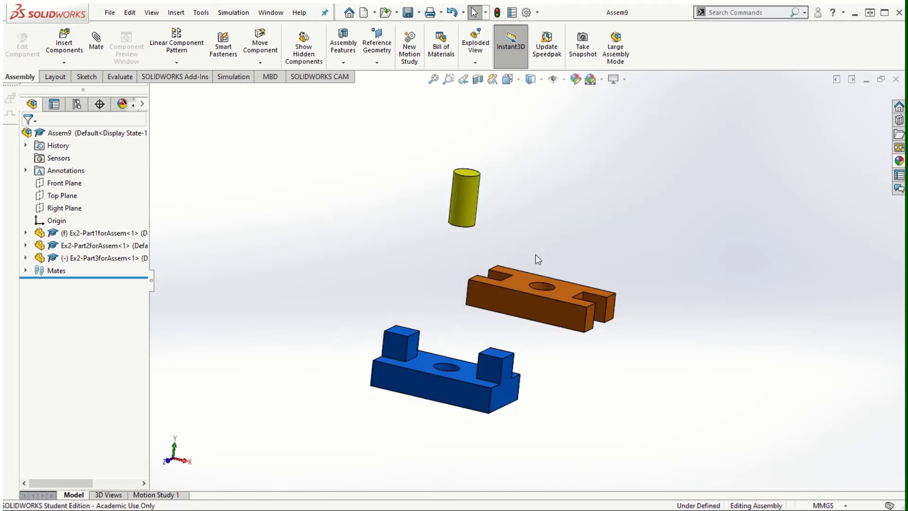
Step: Make a drawing from the assembly on an A (ANSI) Landscape sheet with the sheet format displayed
click(110, 12)
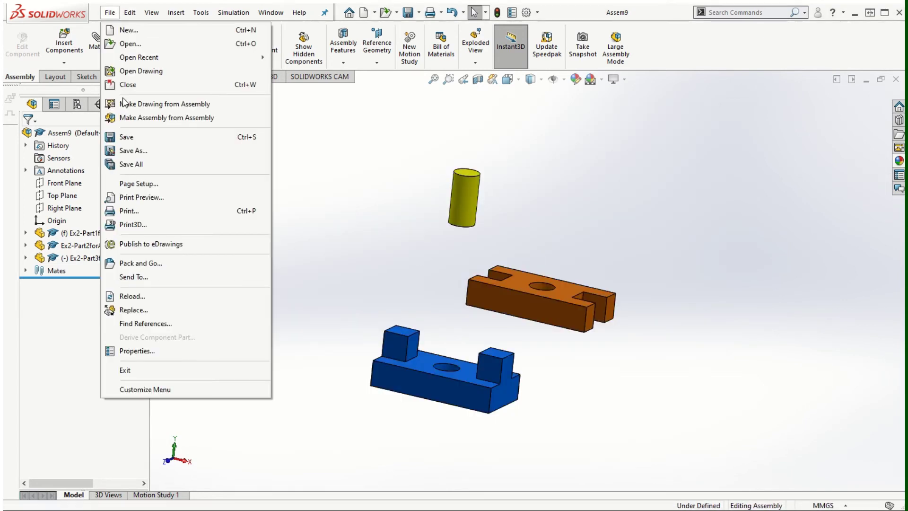
click(160, 106)
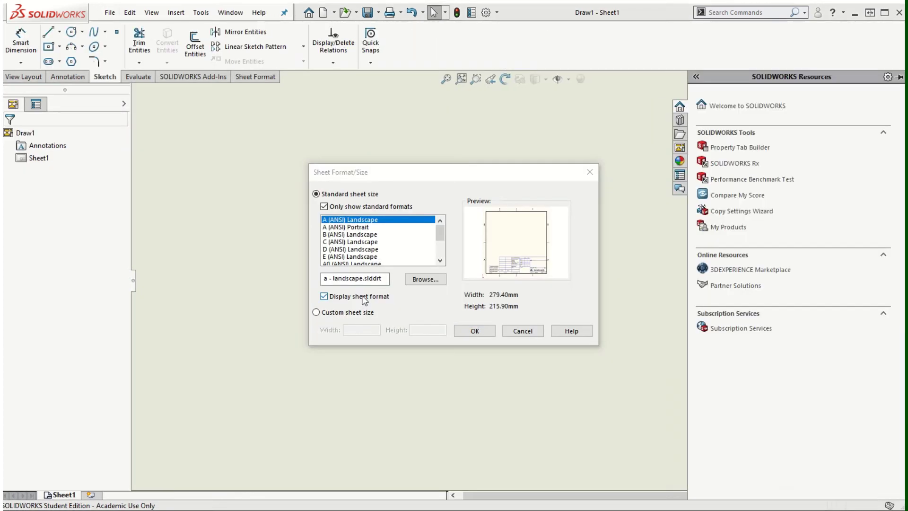
click(464, 330)
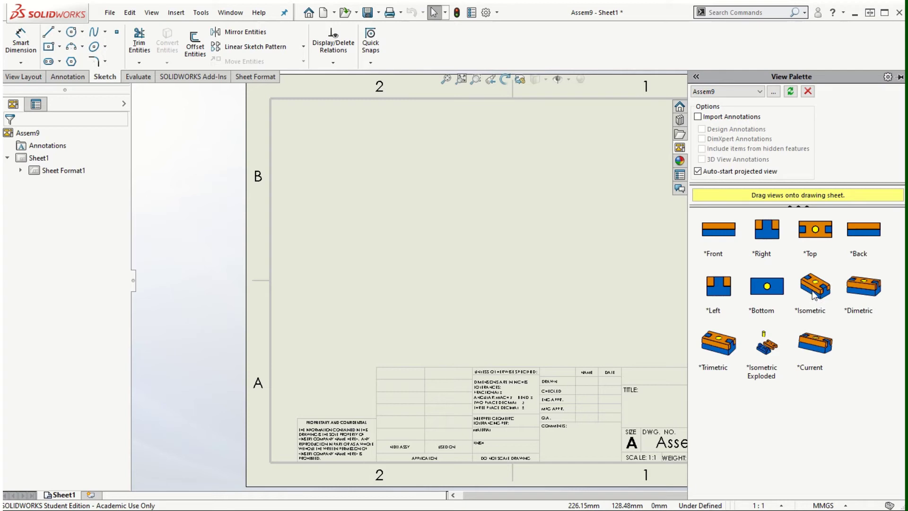
Step: Place an isometric view of the assembly on the left half of the sheet, displayed shaded with edges
mouse_move(812, 293)
mouse_down()
mouse_move(387, 265)
mouse_move(400, 276)
mouse_move(390, 254)
mouse_move(455, 244)
mouse_move(398, 260)
mouse_move(609, 249)
mouse_move(393, 251)
mouse_up()
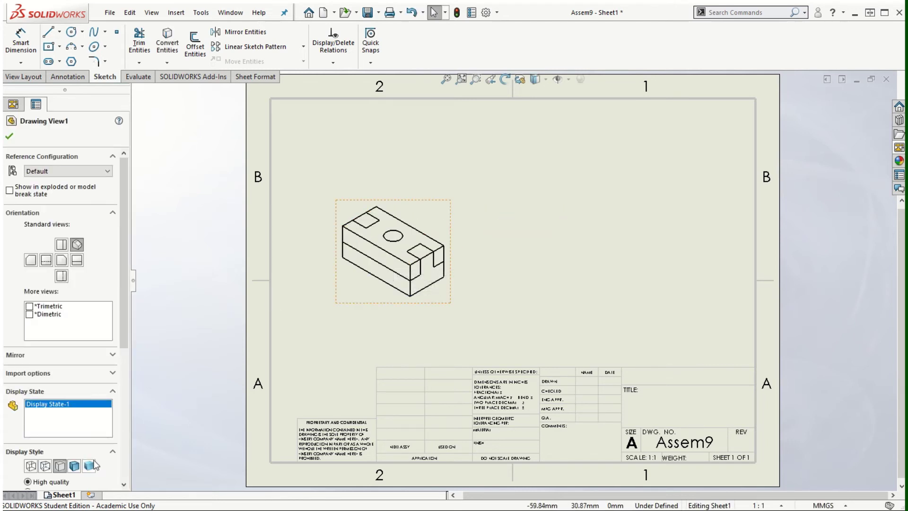
click(75, 466)
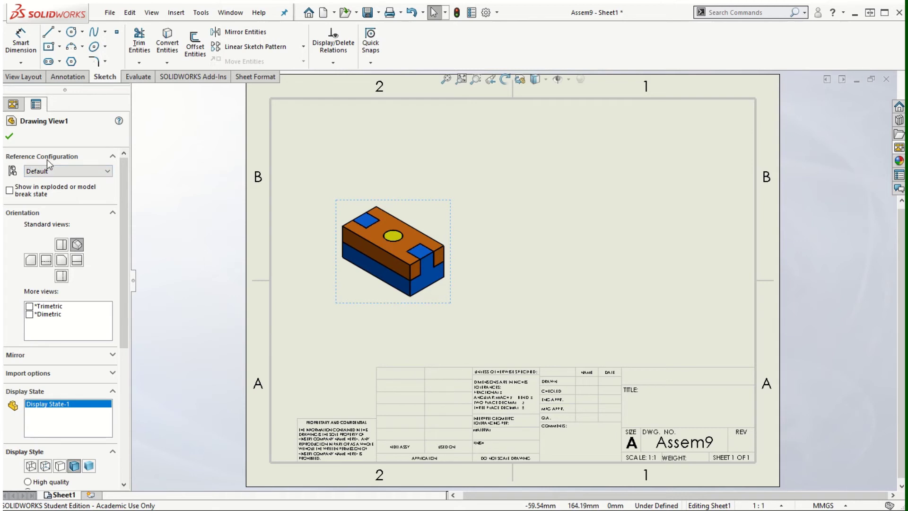
Step: Show the isometric drawing view in its exploded state using Exploded View1
click(108, 172)
click(107, 173)
click(9, 191)
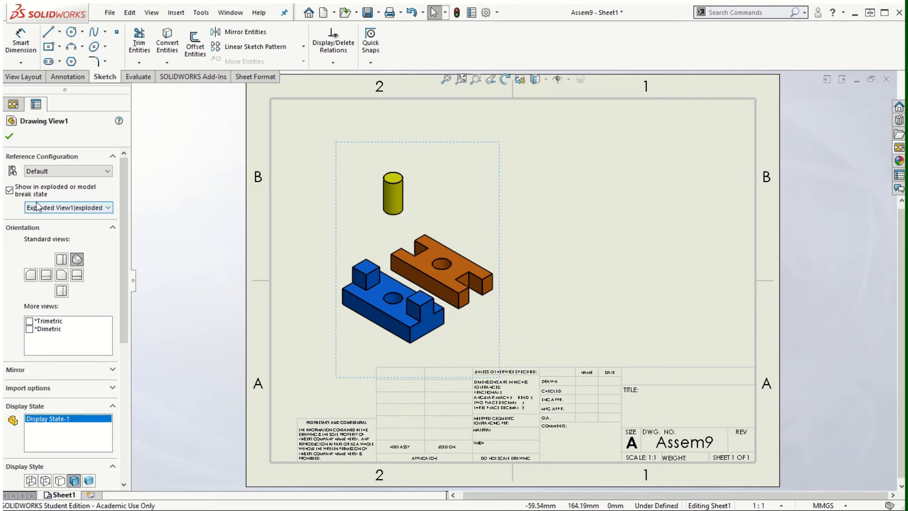
click(10, 190)
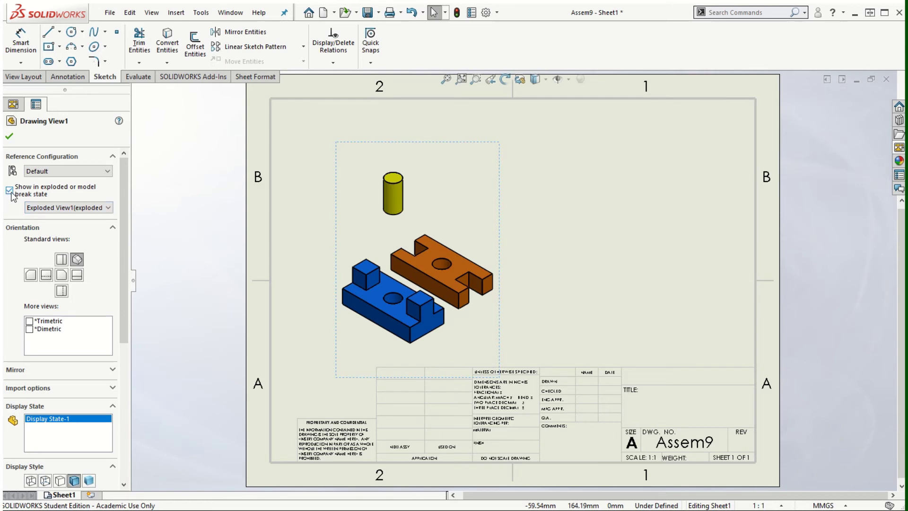
click(109, 208)
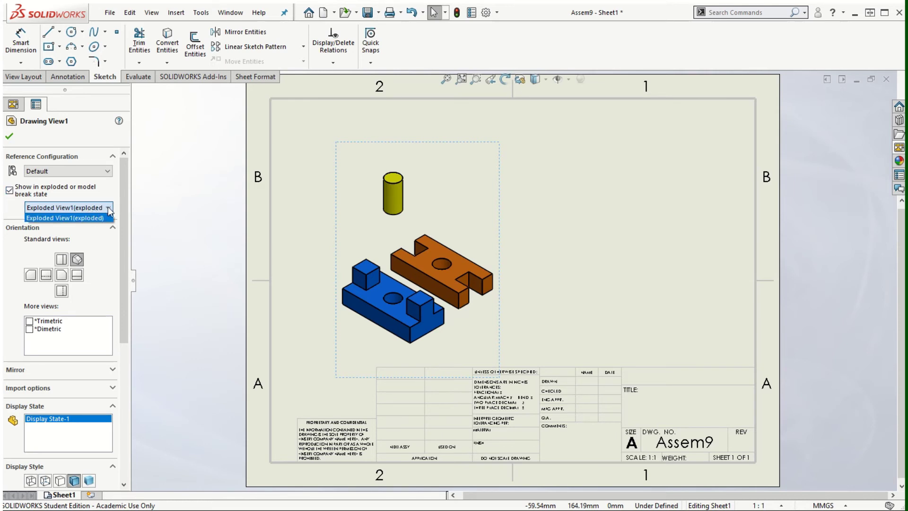
click(108, 208)
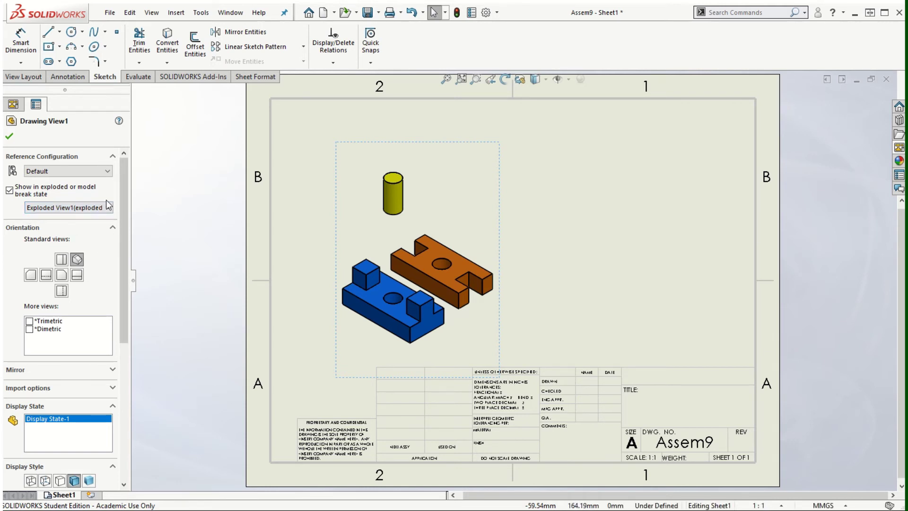
click(9, 136)
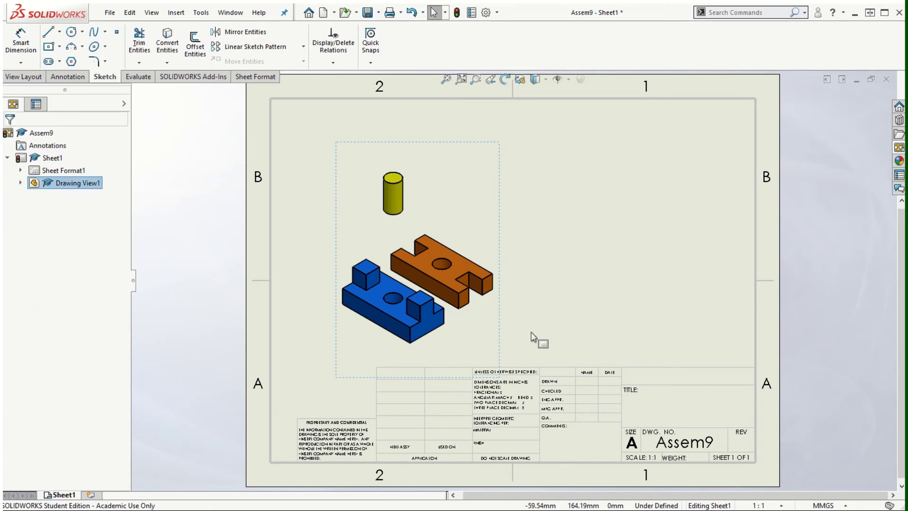
Step: Move the exploded drawing view slightly up and to the left, clear of the title block
scroll(636, 355, down, 1)
scroll(637, 351, up, 3)
scroll(734, 344, down, 1)
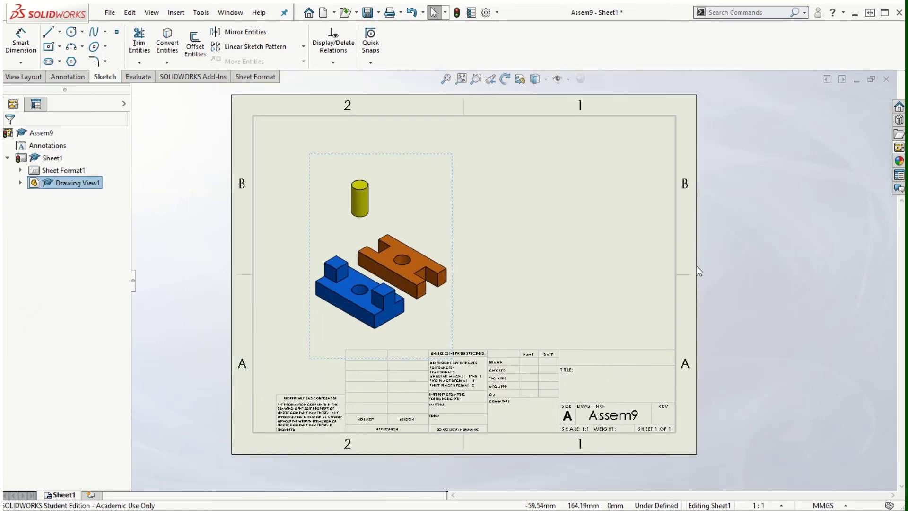
drag(458, 209, 438, 192)
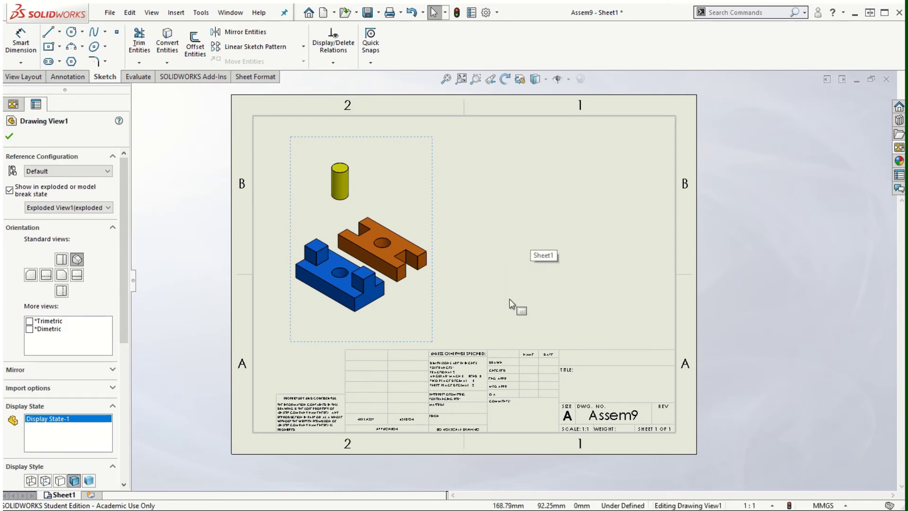
click(8, 137)
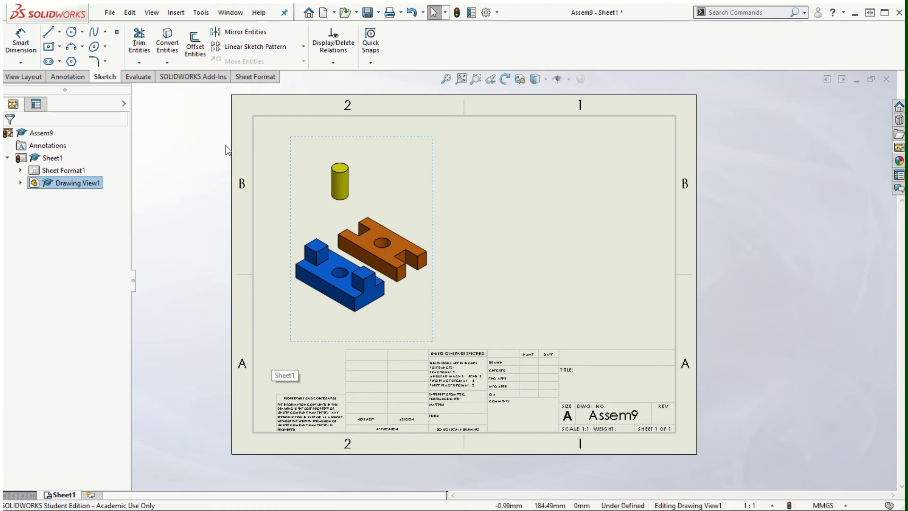
Step: Add circular item-number balloons to all parts of the exploded view with Auto Balloon, using the square layout
click(68, 77)
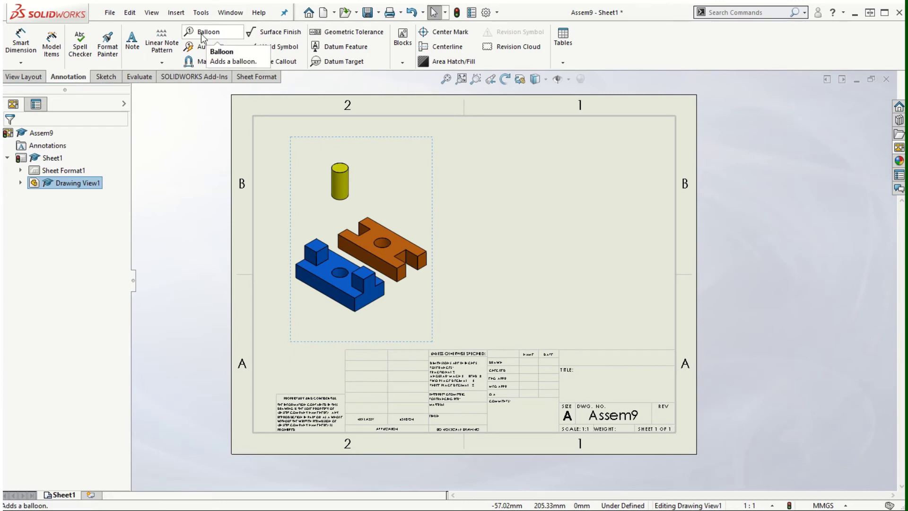
click(216, 47)
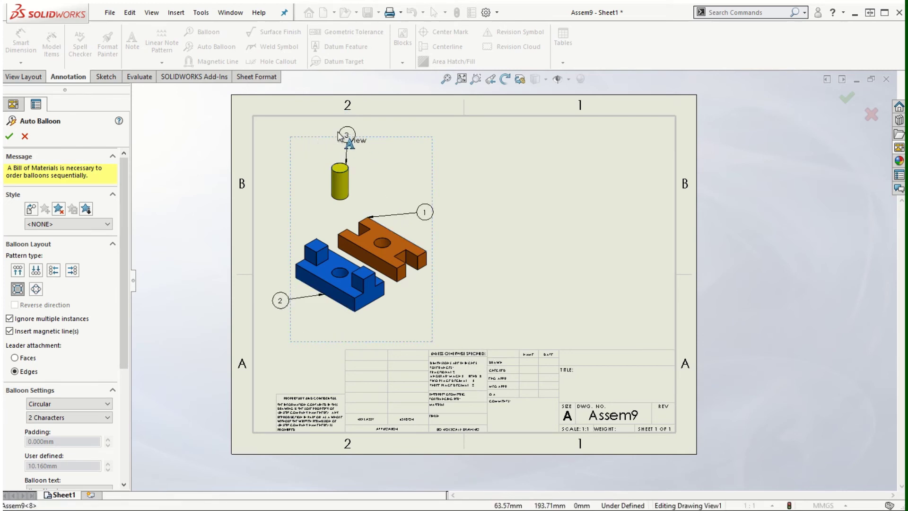
click(9, 136)
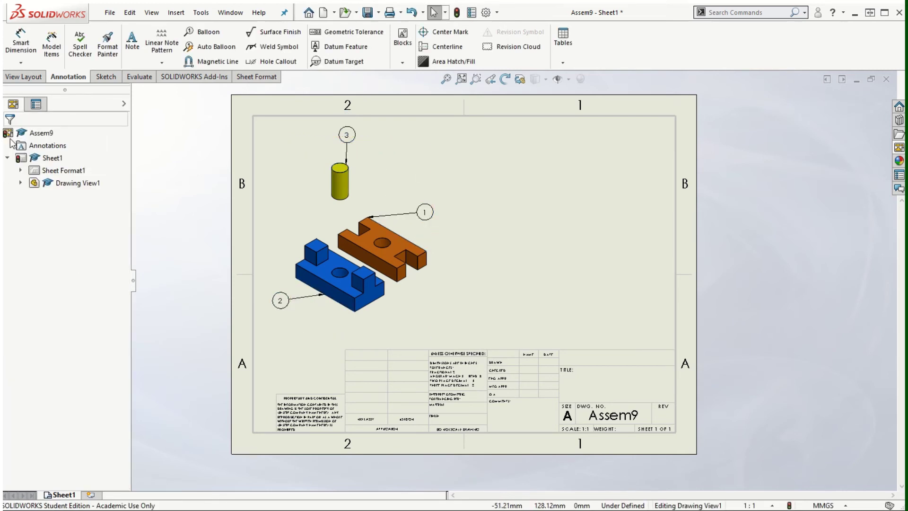
Step: Move balloon 3 to the right of the yellow pin above balloon 1, and balloon 2 slightly lower beside the blue base
drag(348, 136, 435, 163)
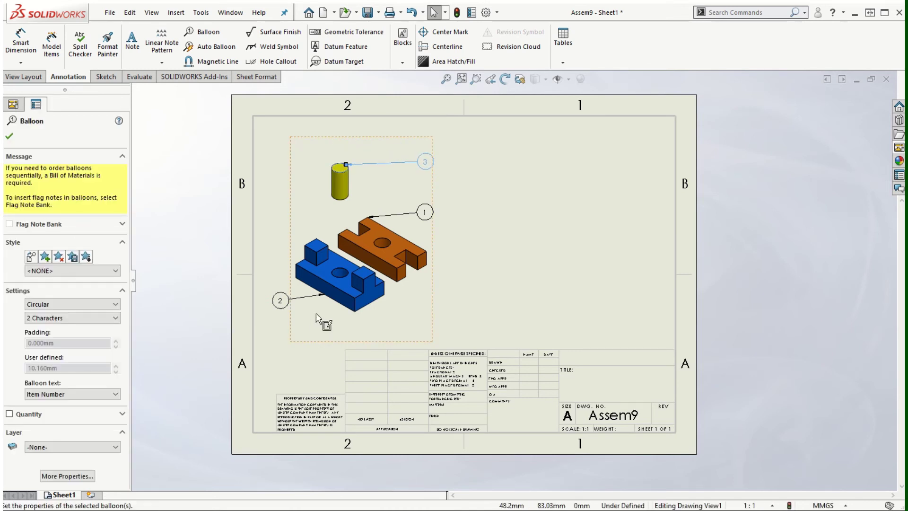
drag(283, 307, 278, 325)
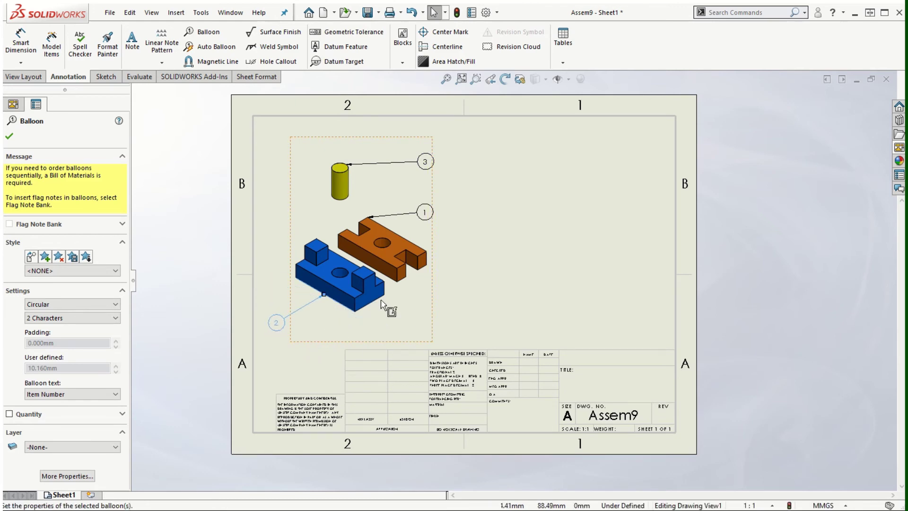
scroll(360, 260, down, 5)
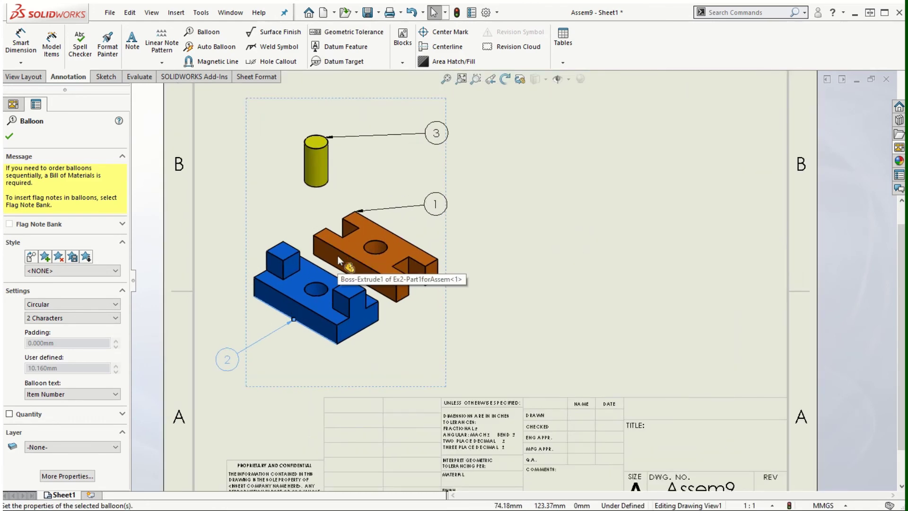
click(9, 136)
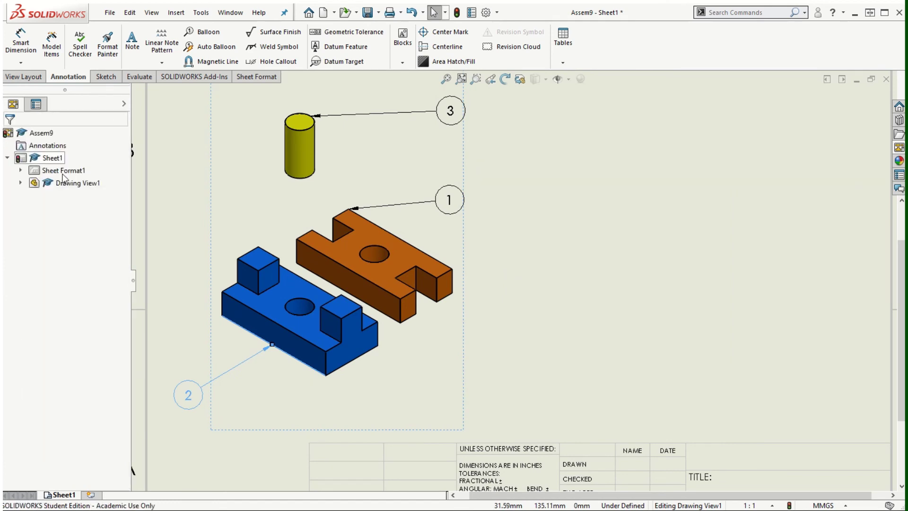
scroll(623, 305, up, 1)
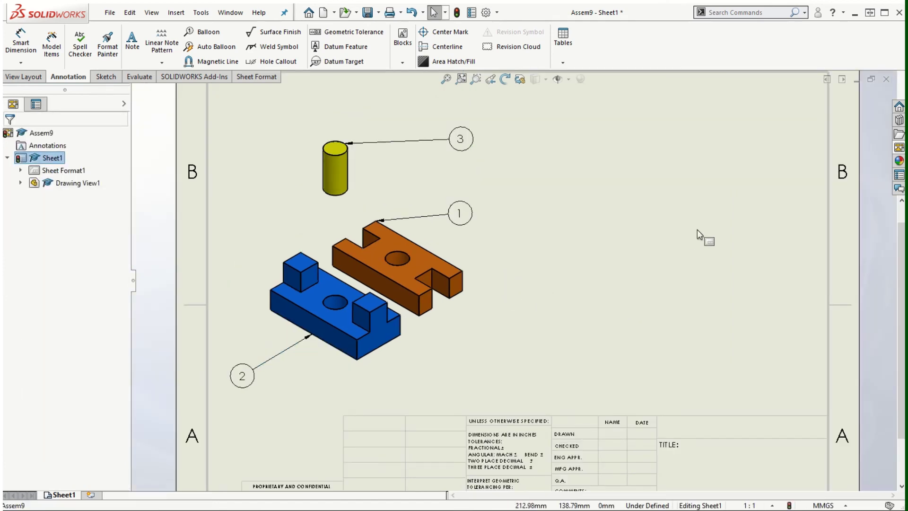
scroll(703, 235, up, 1)
scroll(430, 409, down, 1)
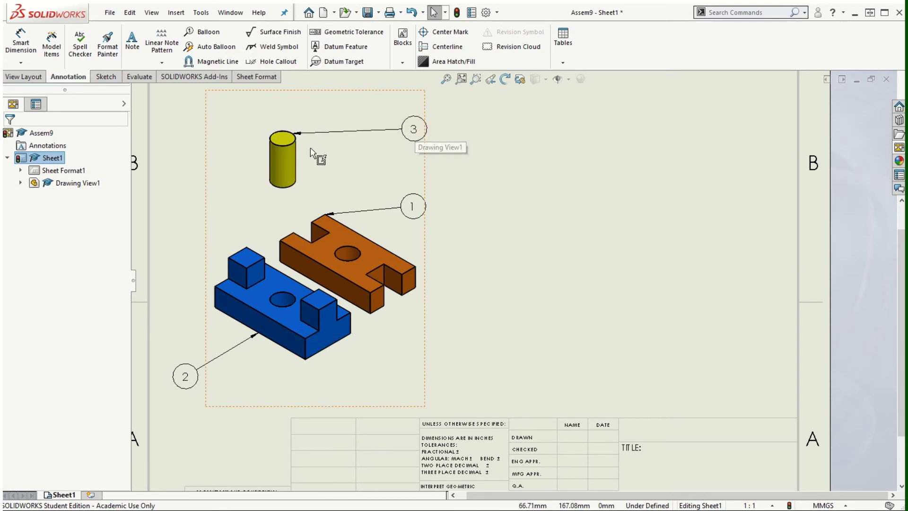
scroll(703, 305, up, 3)
scroll(691, 313, down, 2)
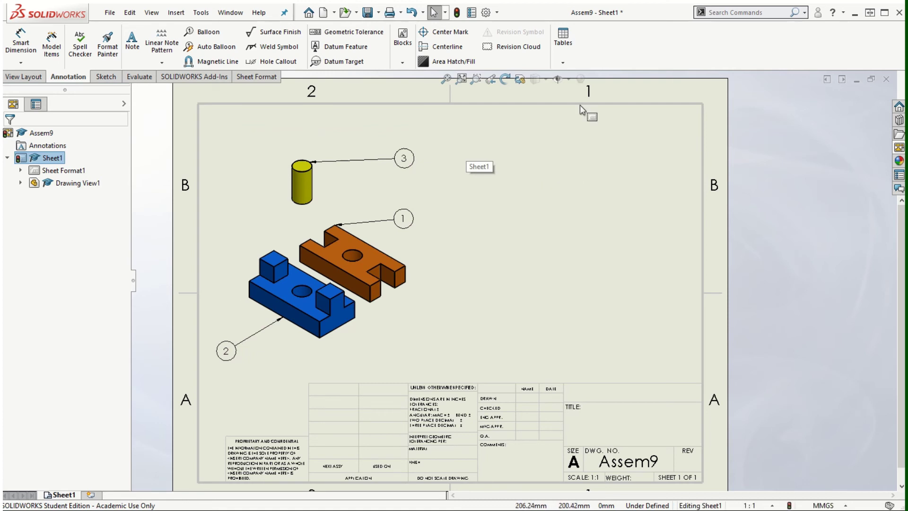
Step: Insert a top-level bill of materials for the exploded view using the bom-standard template, placing it directly above the title block
click(563, 62)
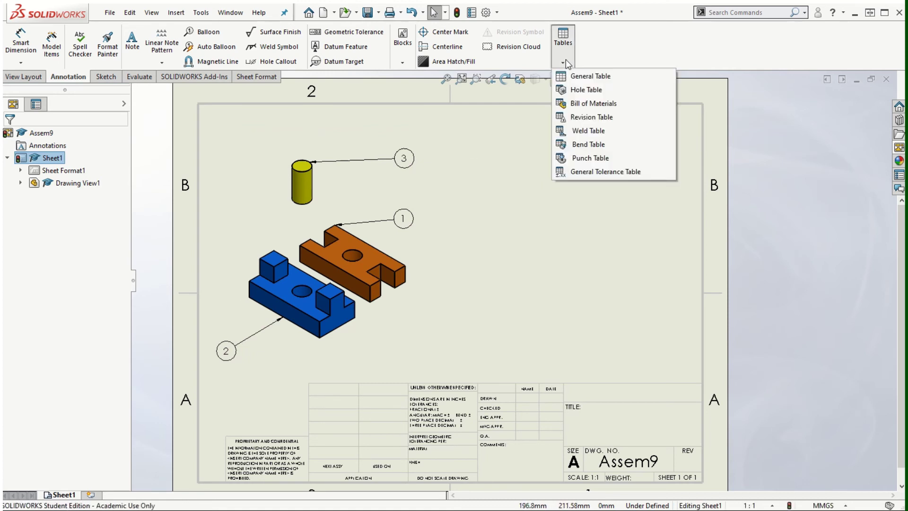
click(594, 103)
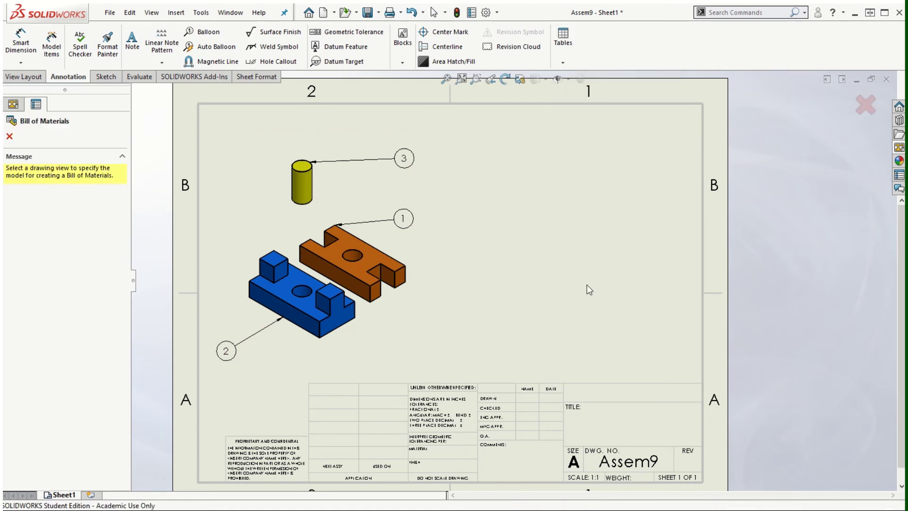
click(404, 194)
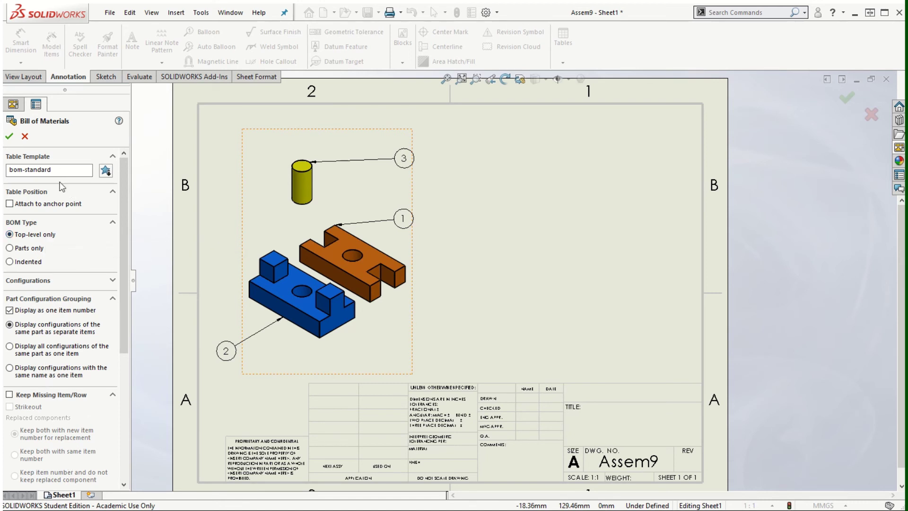
click(9, 136)
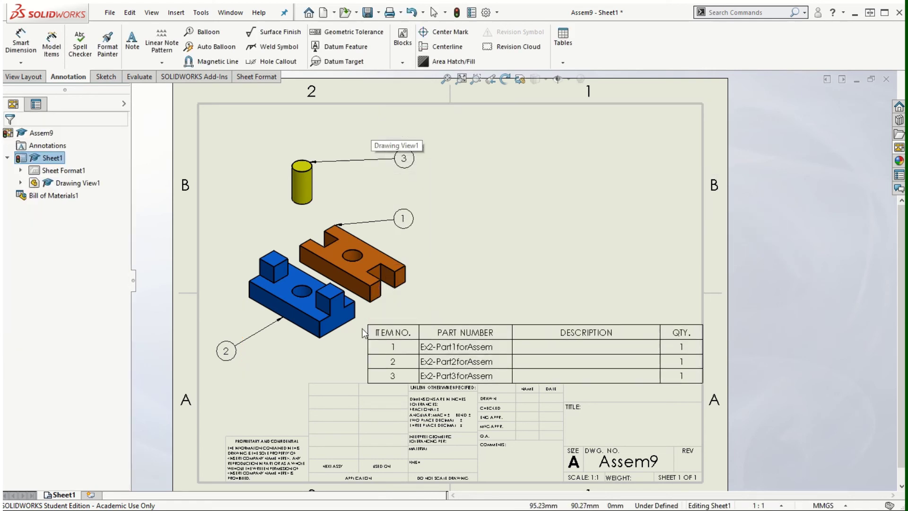
click(365, 333)
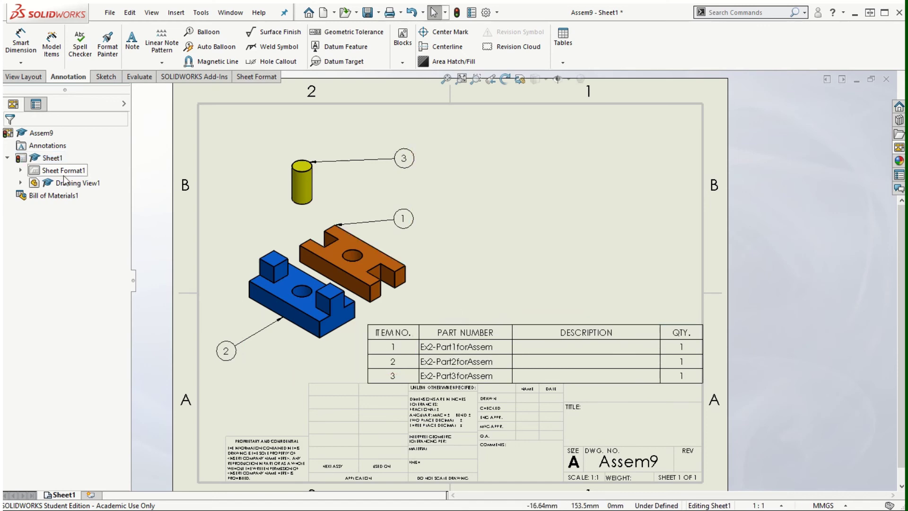
scroll(574, 424, down, 1)
key(f)
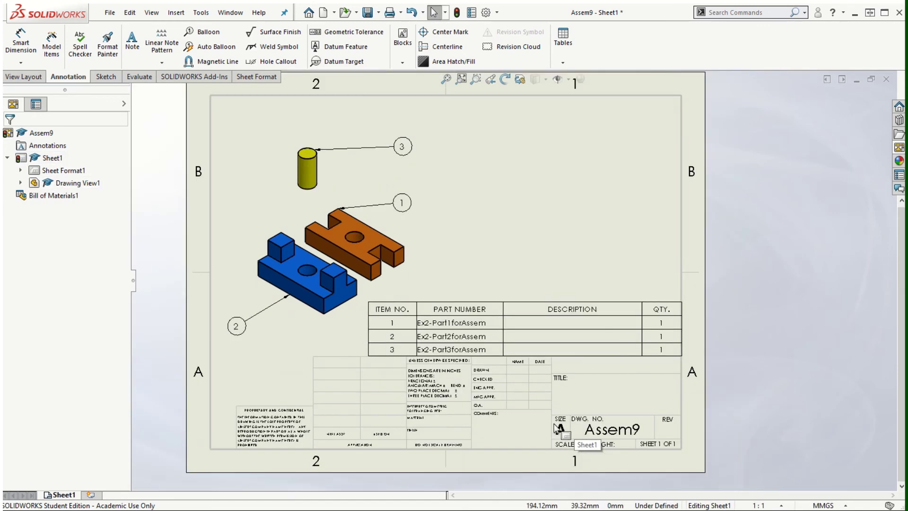
click(461, 337)
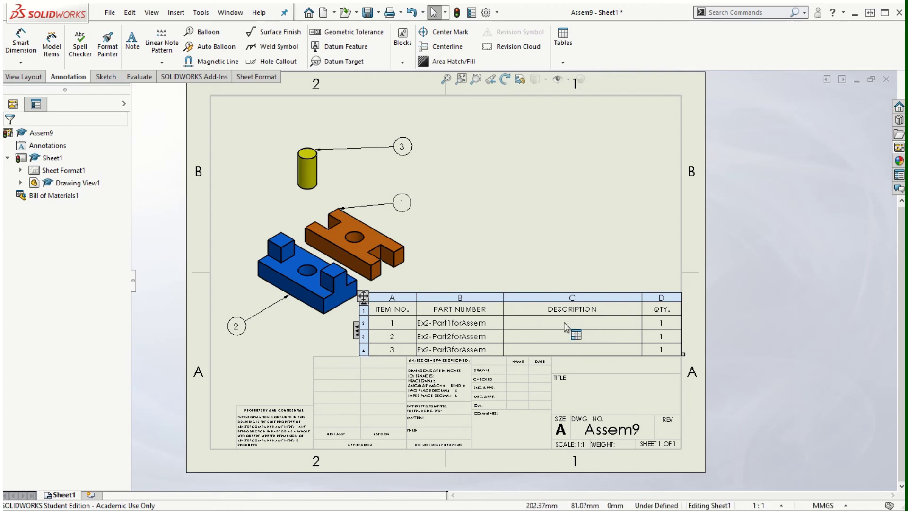
right_click(538, 322)
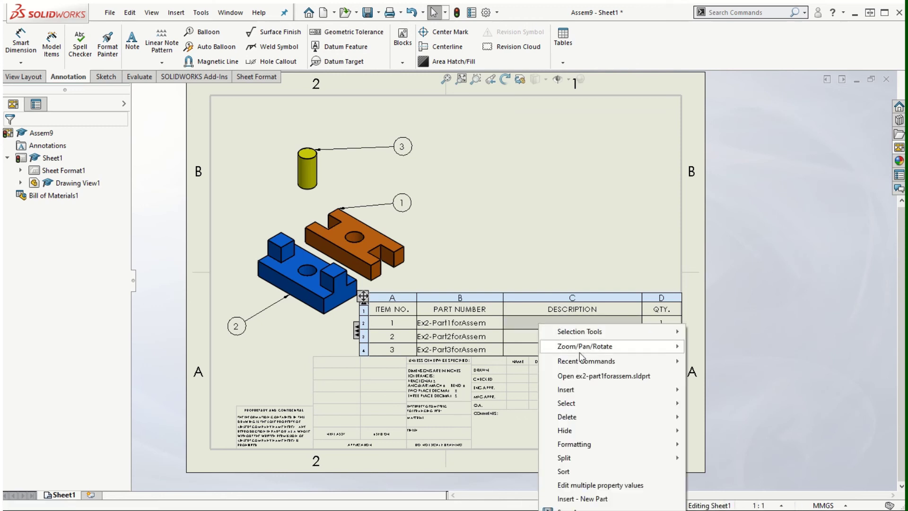
mouse_move(655, 394)
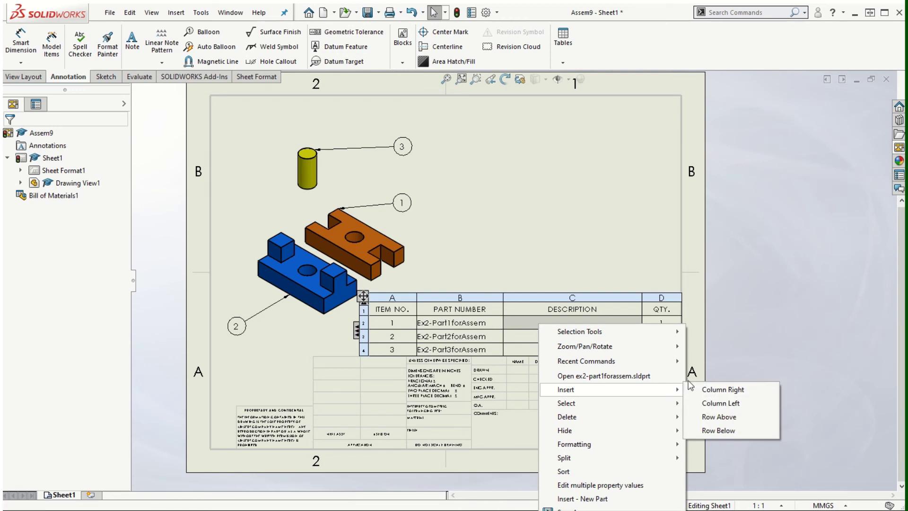
mouse_move(651, 416)
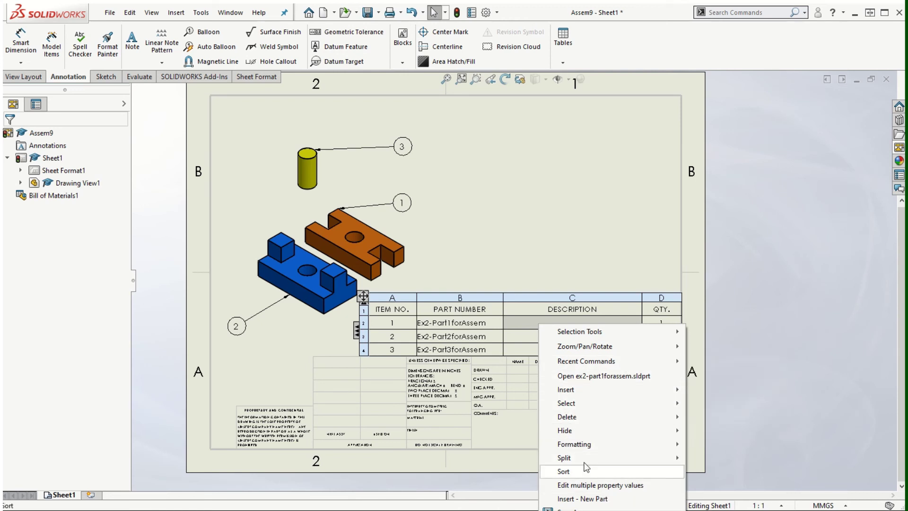
click(565, 240)
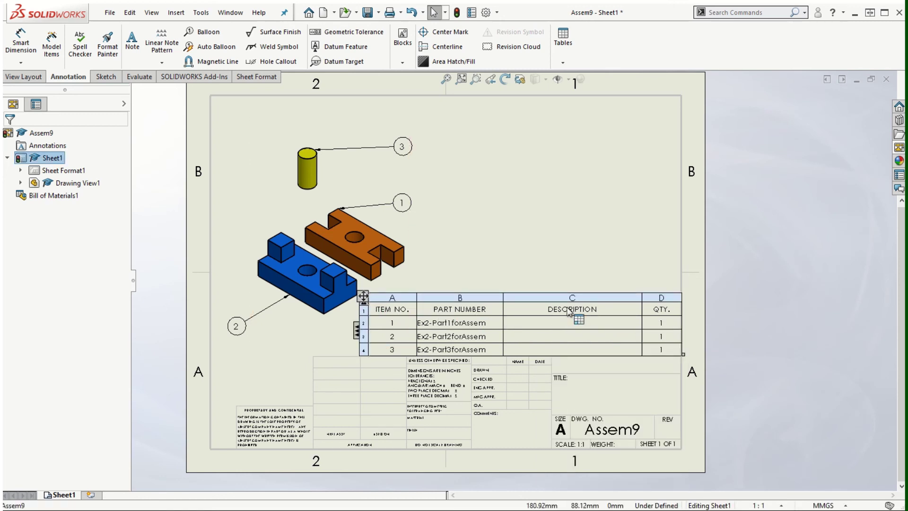
Step: Try to enter Copper as the description of item 1 in the bill of materials, keeping the link to the part property
click(563, 324)
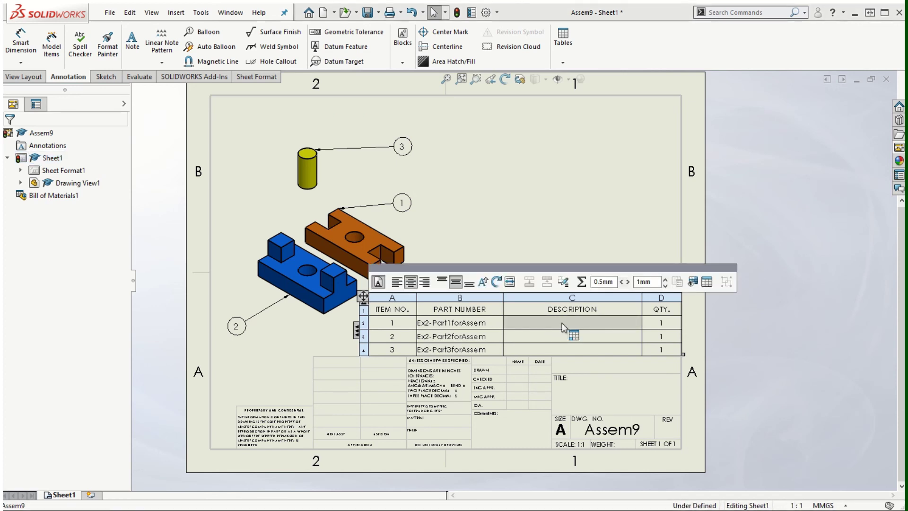
double_click(563, 324)
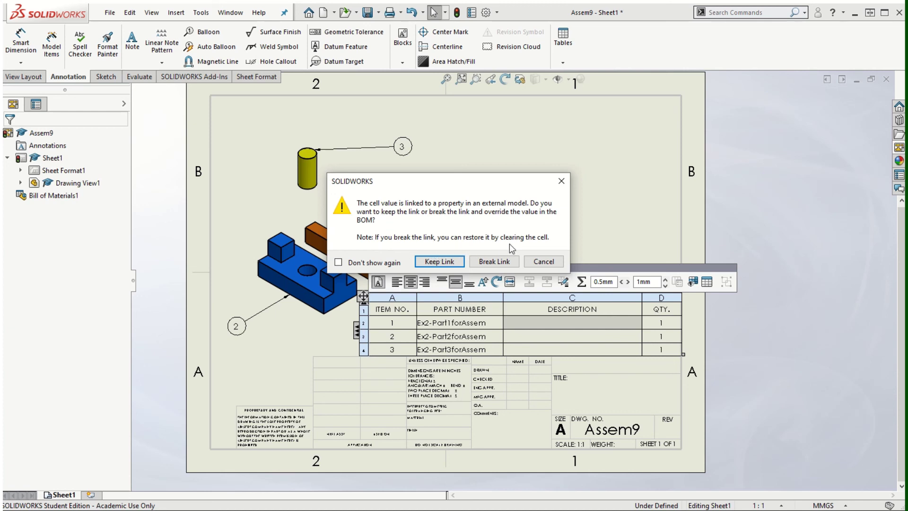
click(443, 261)
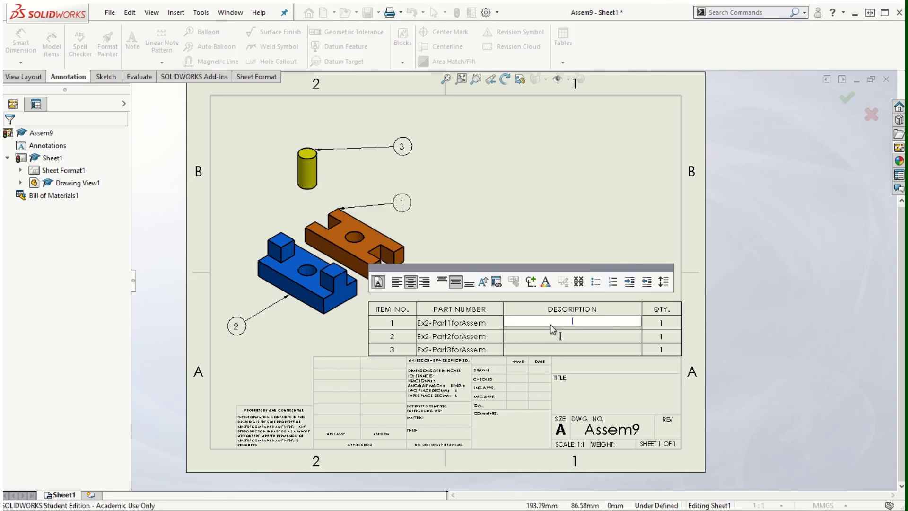
text(Copper)
click(613, 372)
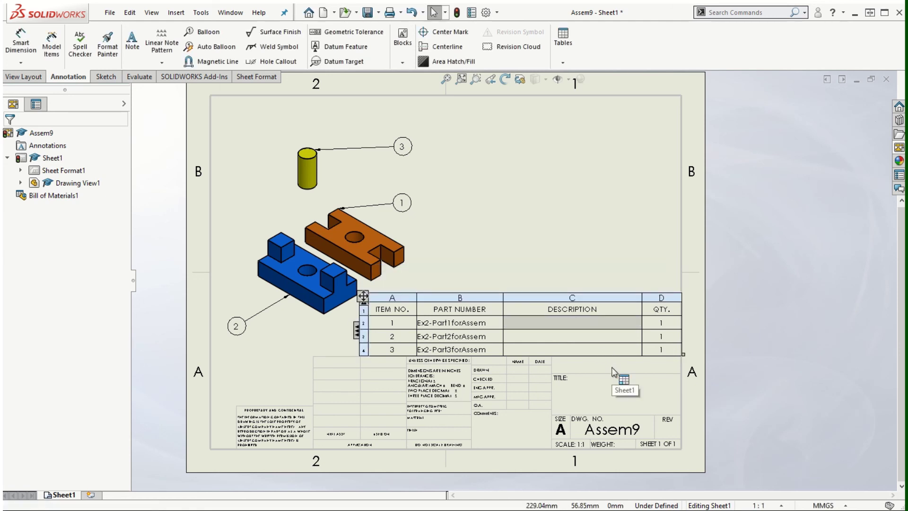
Step: Set the description of Ex2-Part1forAssem to Copper in the bill of materials, keeping the cell linked to the external model property
click(577, 329)
click(577, 326)
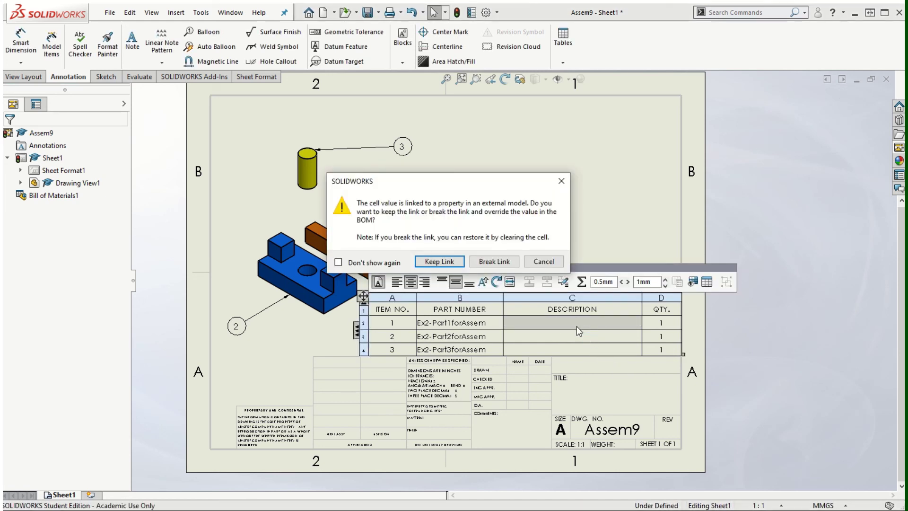
click(439, 262)
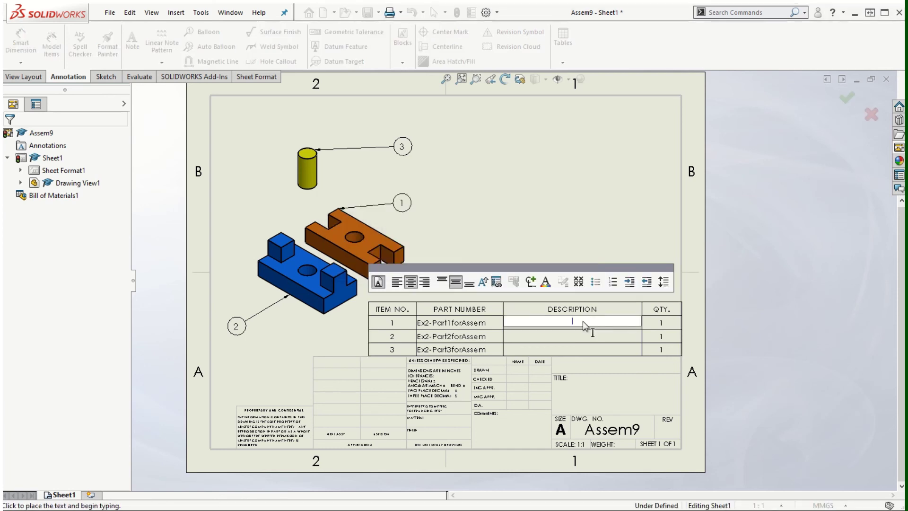
text(Copper)
key(Return)
click(603, 204)
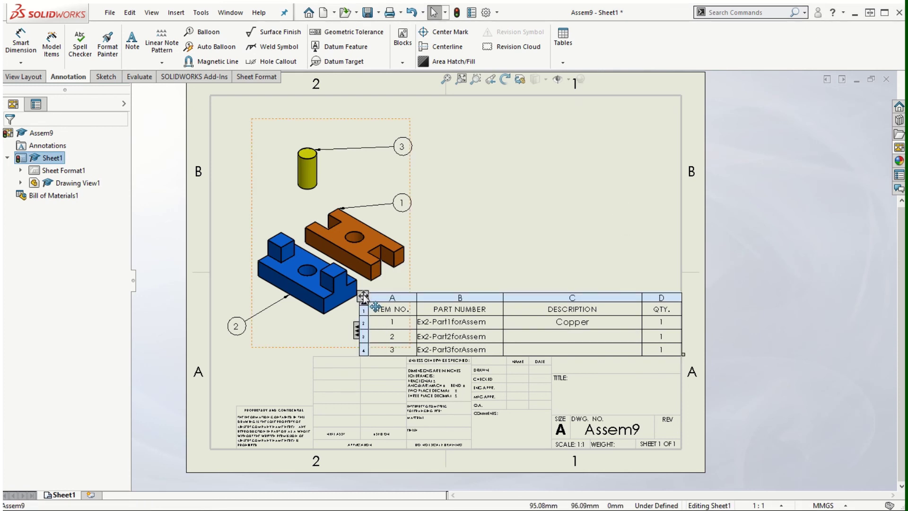
Step: Delete the bill of materials and insert a new top-level one for the exploded view in the same place above the title block
click(363, 296)
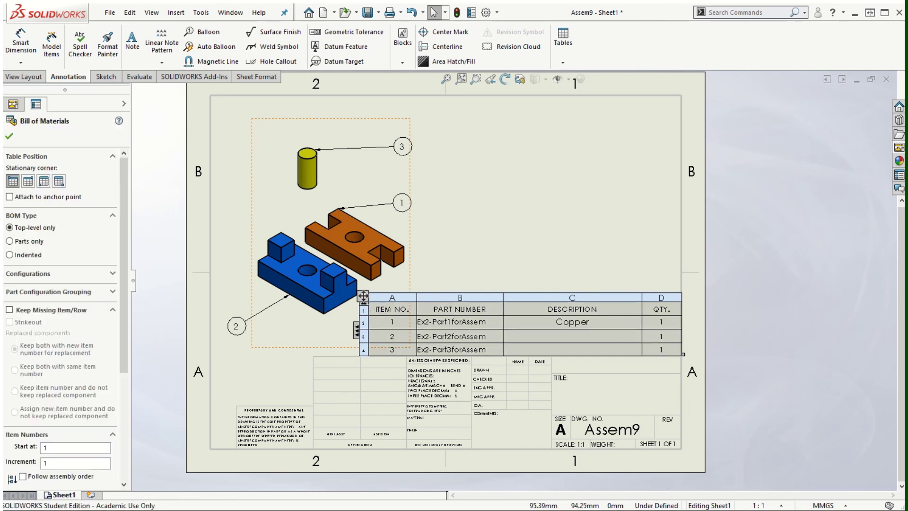
key(Delete)
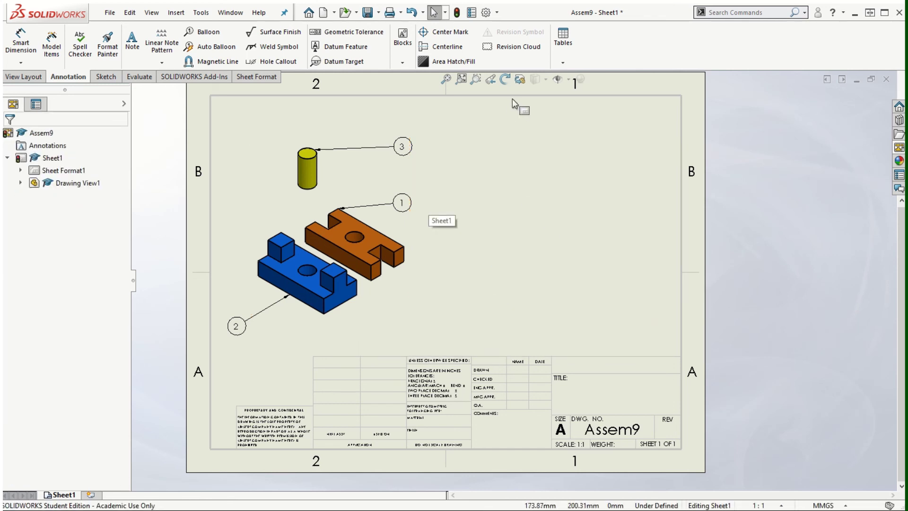
click(570, 55)
click(583, 106)
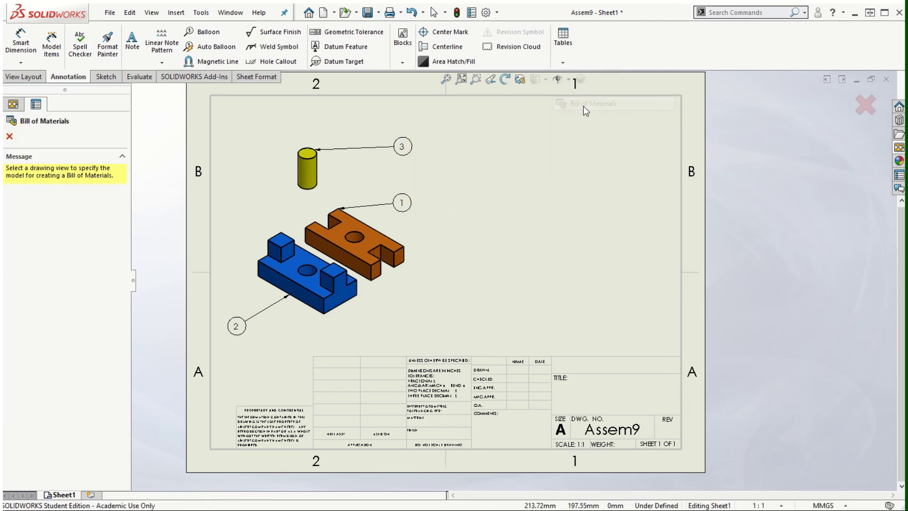
click(400, 138)
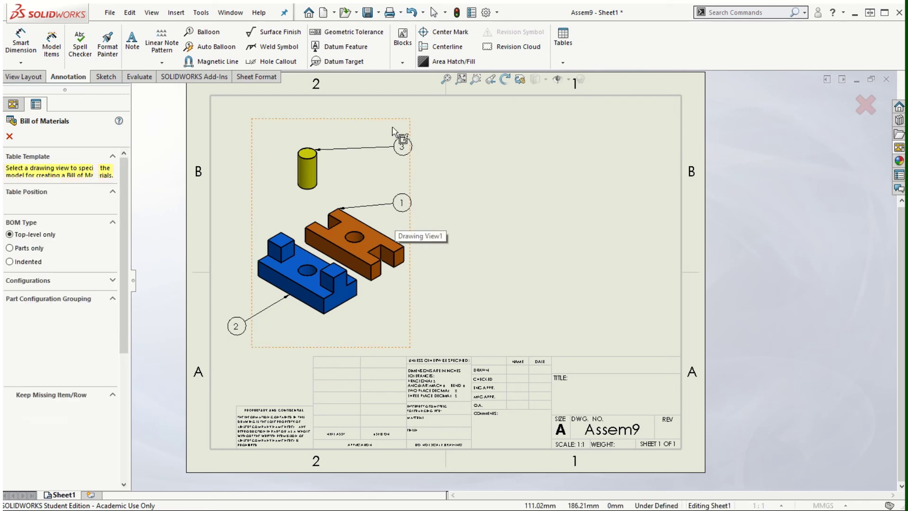
click(9, 137)
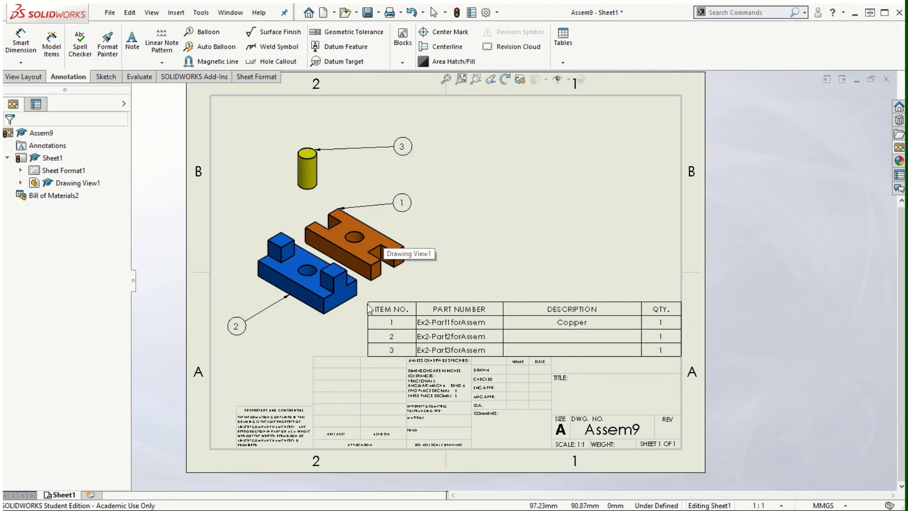
click(367, 303)
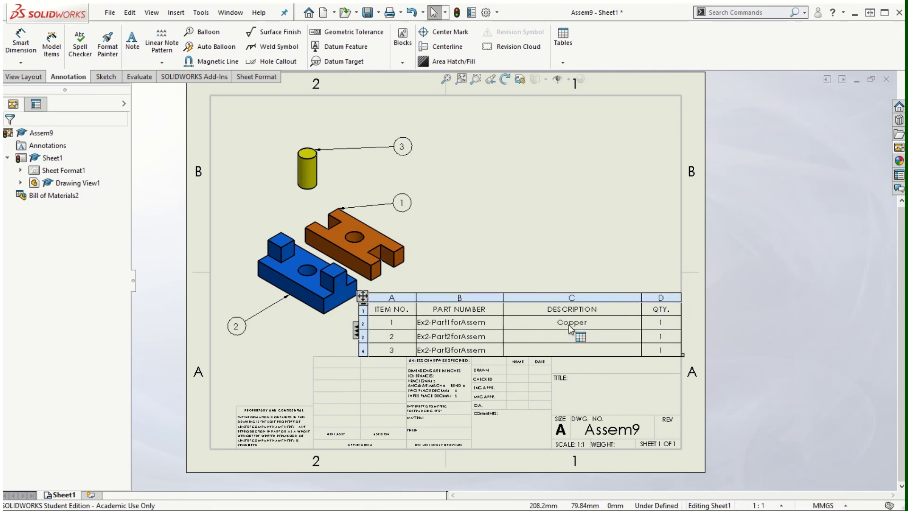
click(573, 264)
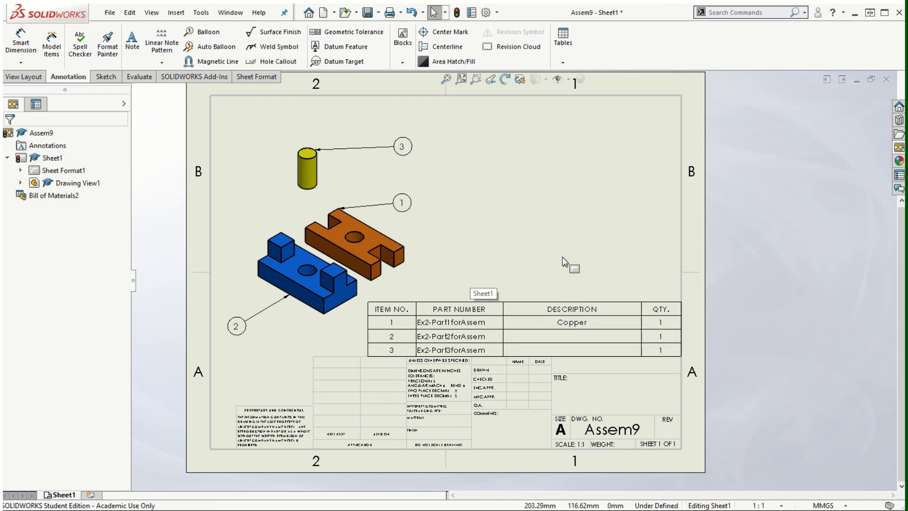
click(437, 306)
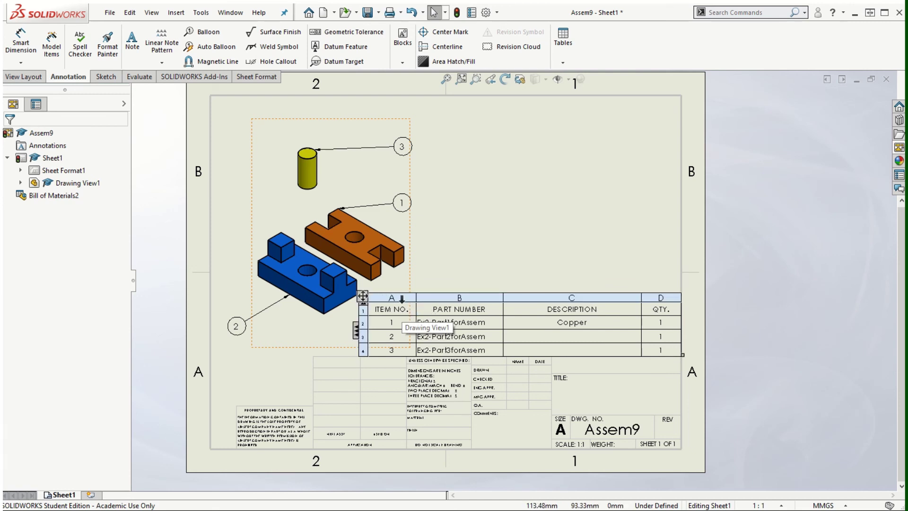
key(Escape)
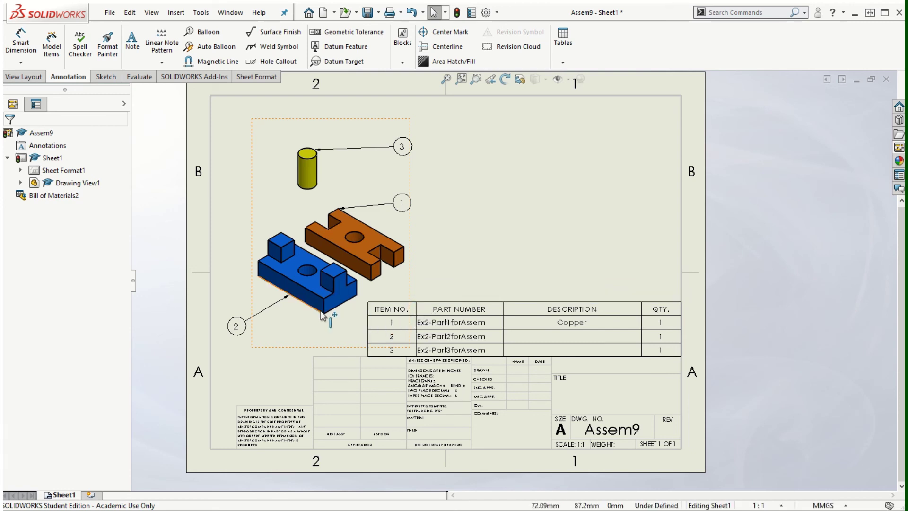